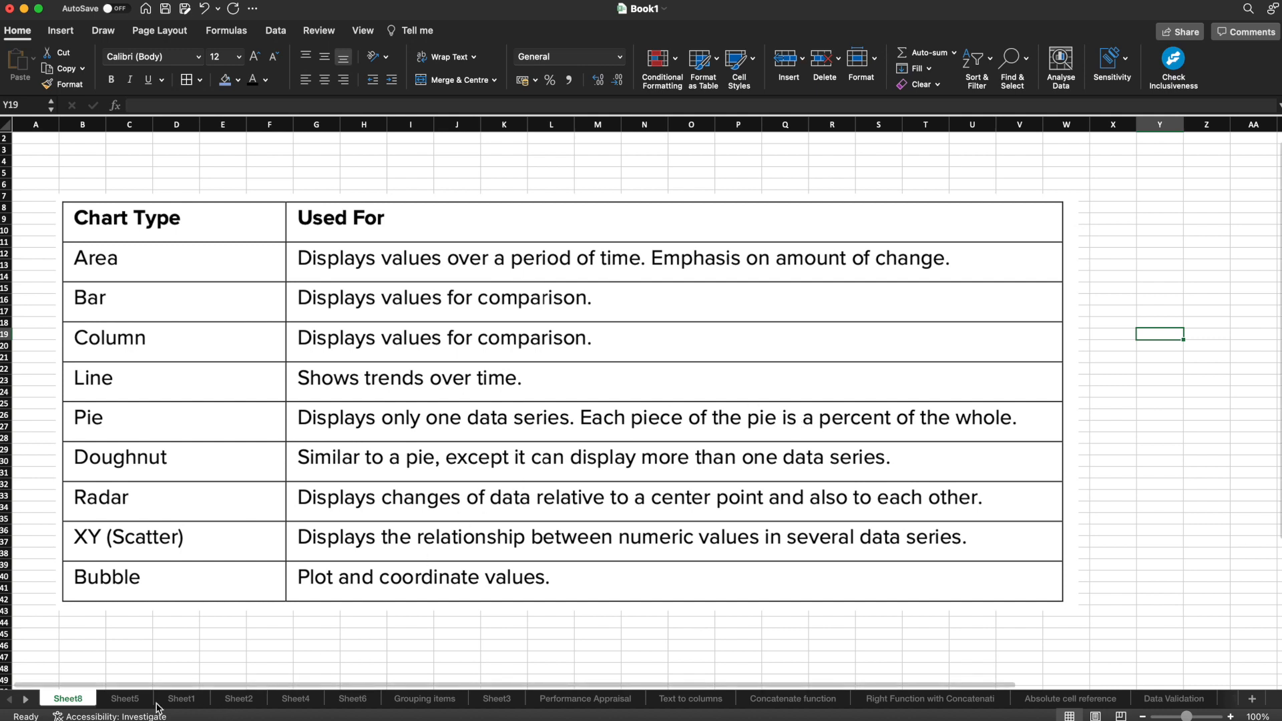
Step: Insert a 2-D area chart from A4:C7 of the Sheet5 sales data, then shrink it and place it beside the table
click(125, 698)
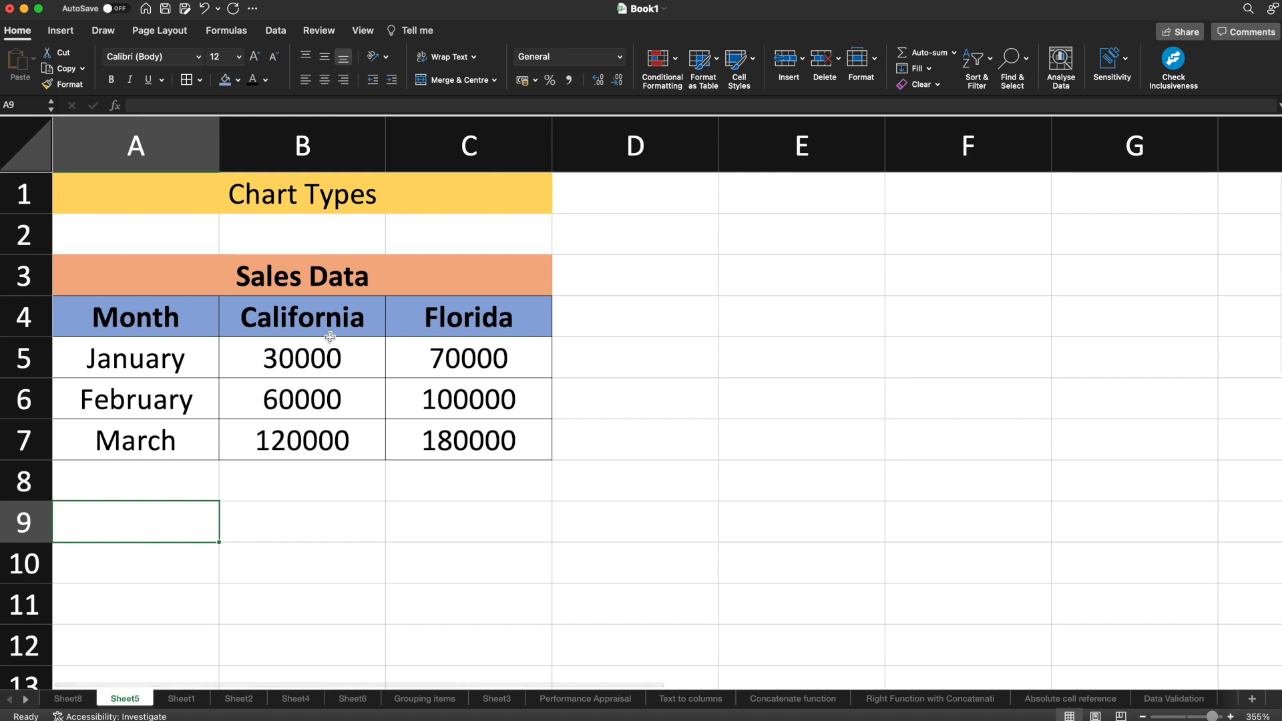
drag(137, 314, 447, 439)
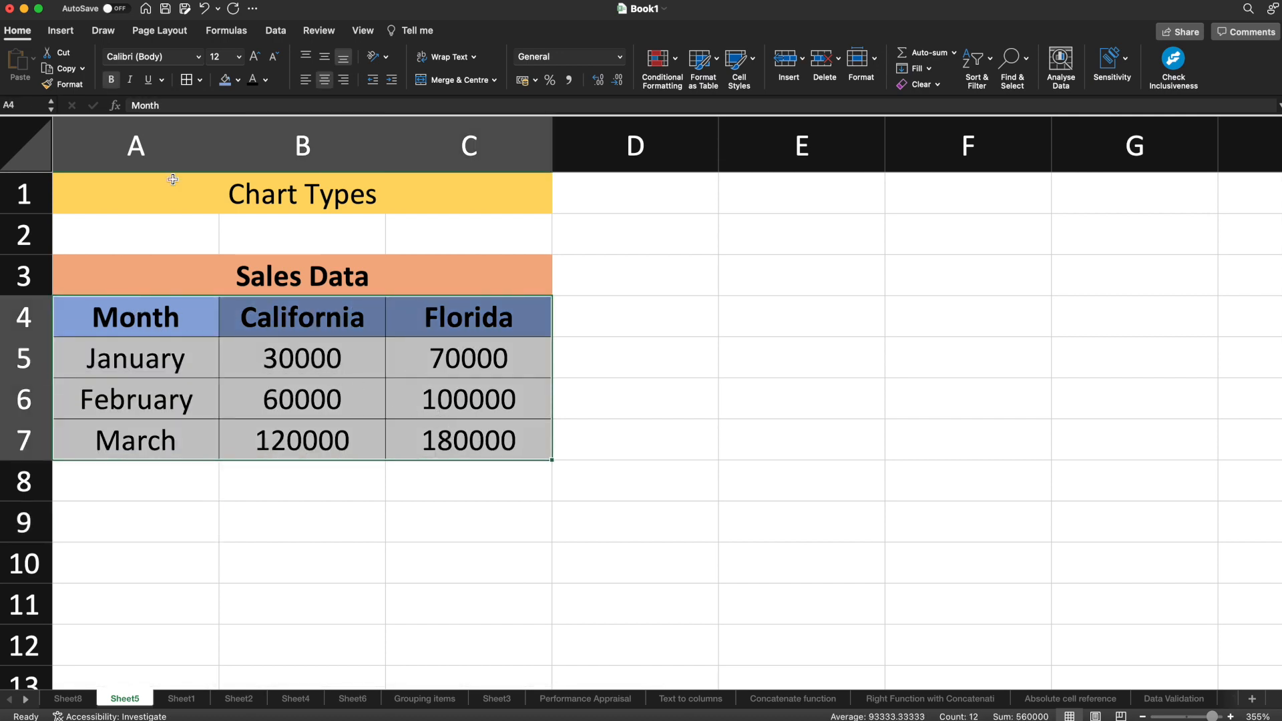
click(58, 35)
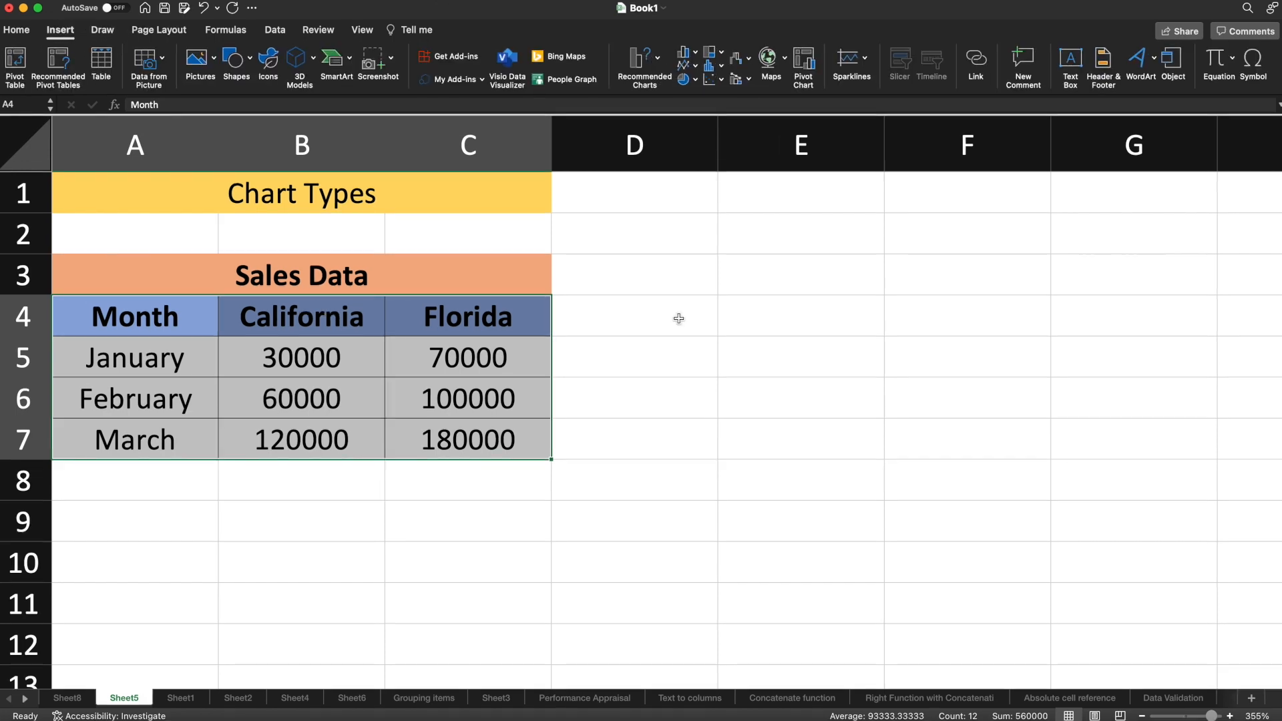
click(696, 67)
scroll(718, 230, down, 3)
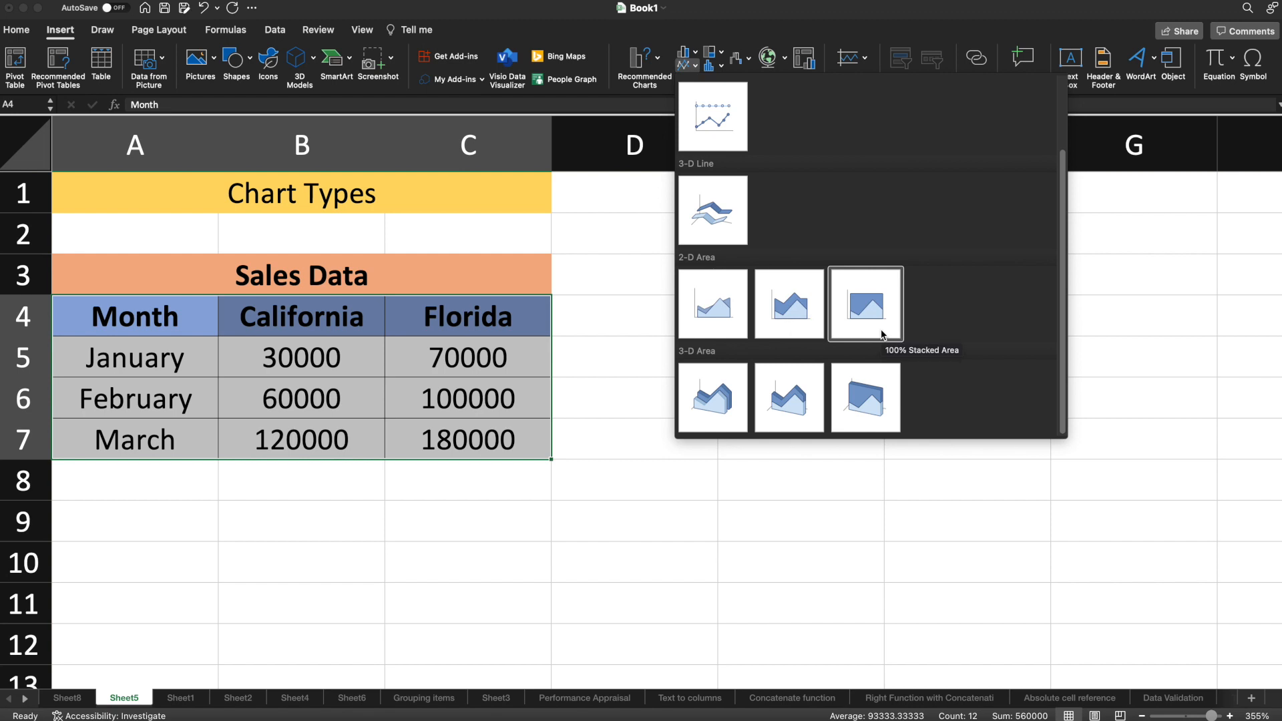
click(698, 313)
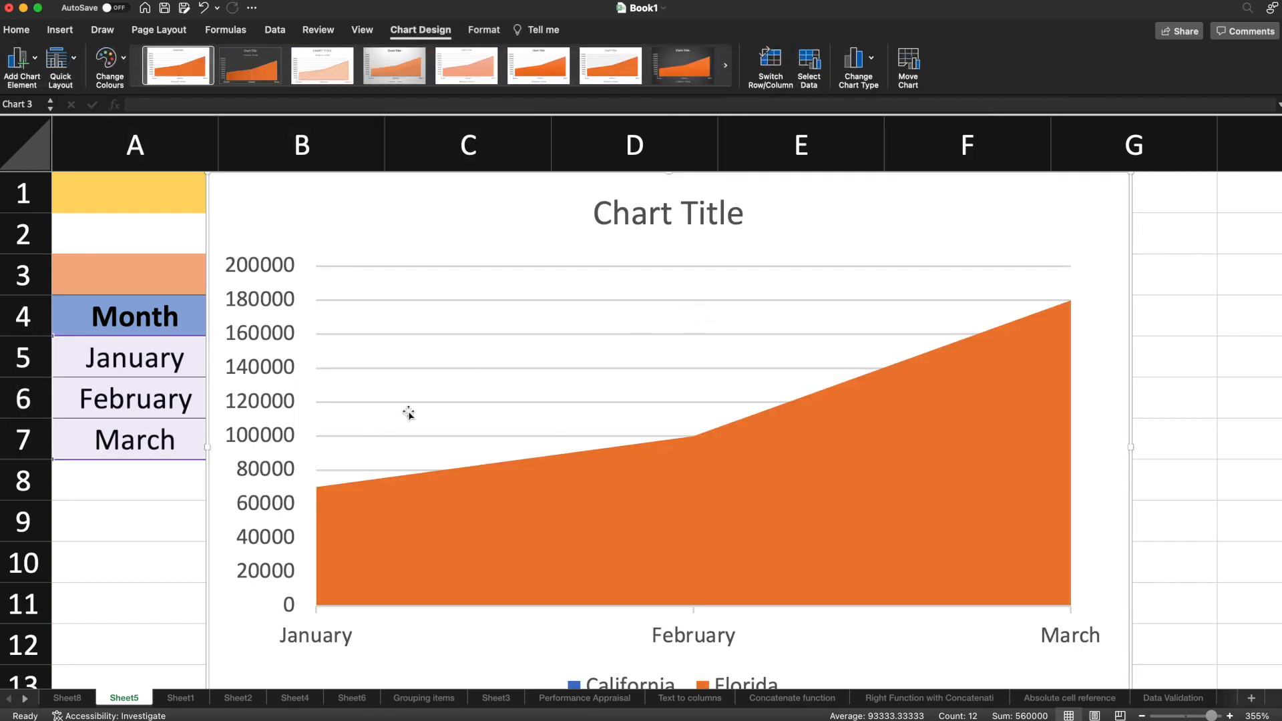
drag(207, 173, 652, 352)
drag(760, 440, 688, 269)
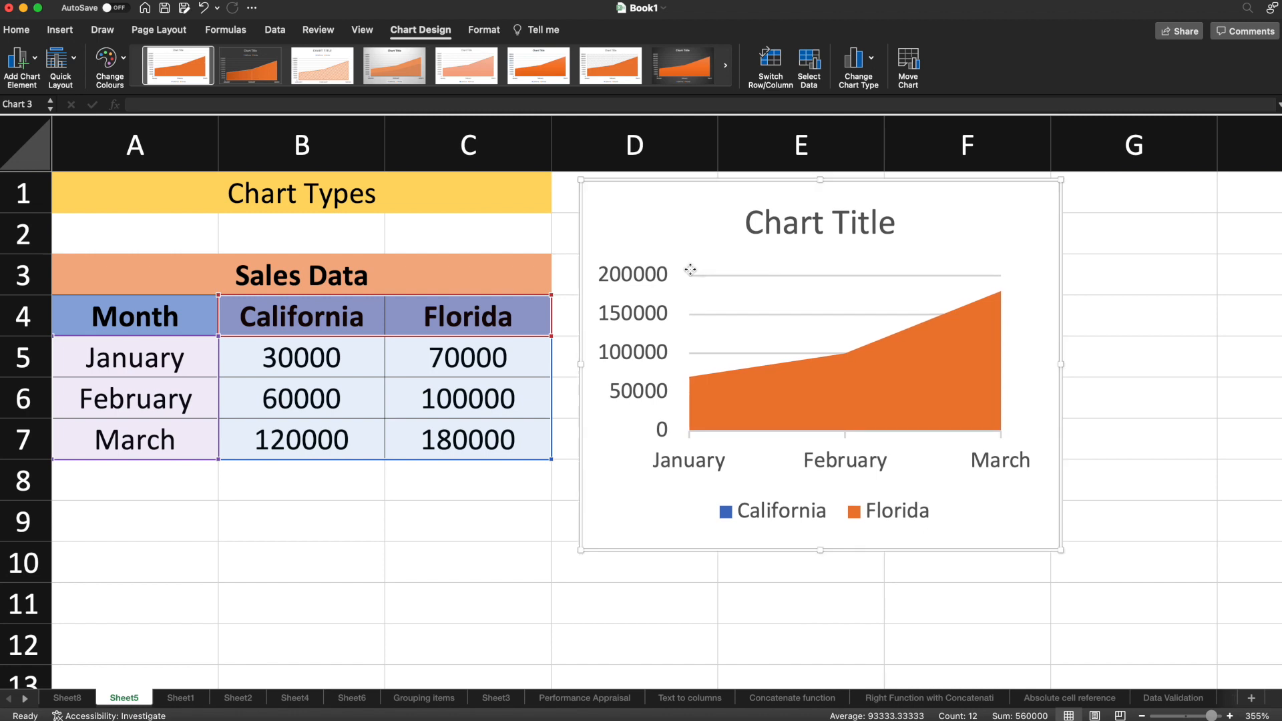
Step: Change the sales chart to a 2-D stacked area chart
click(728, 391)
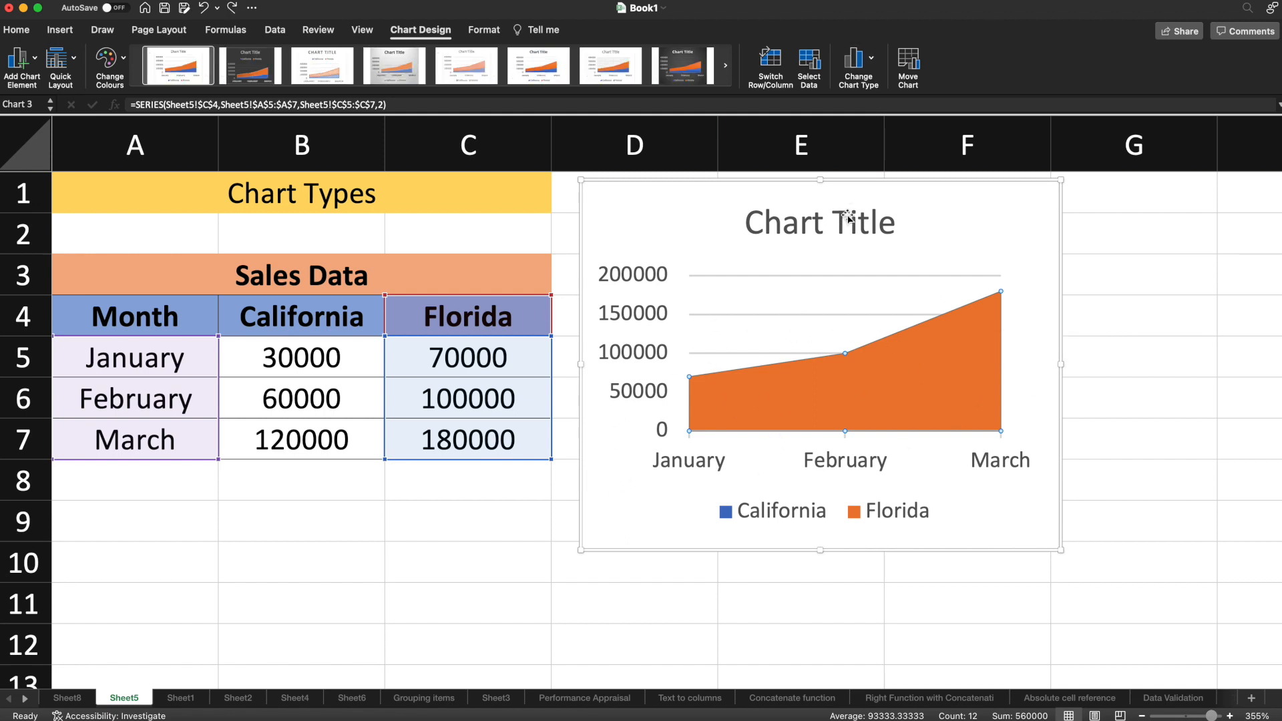
click(868, 61)
mouse_move(881, 99)
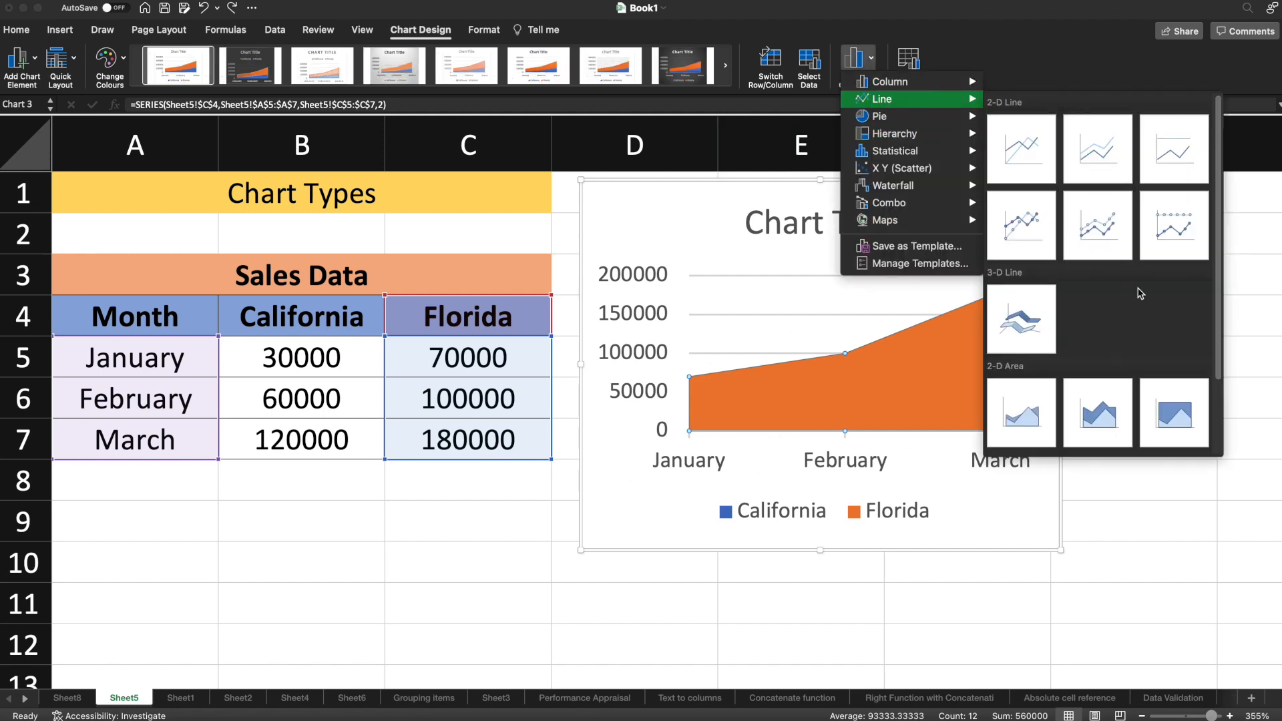
scroll(1105, 371, down, 3)
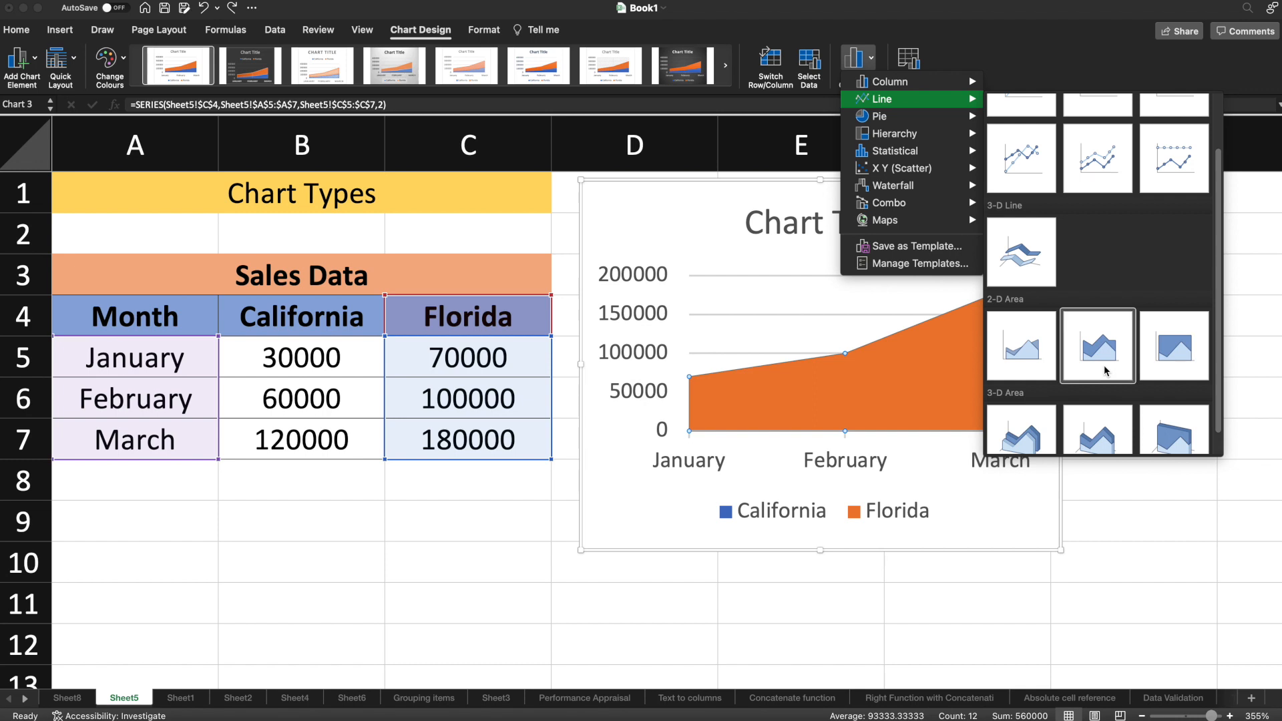
click(1092, 345)
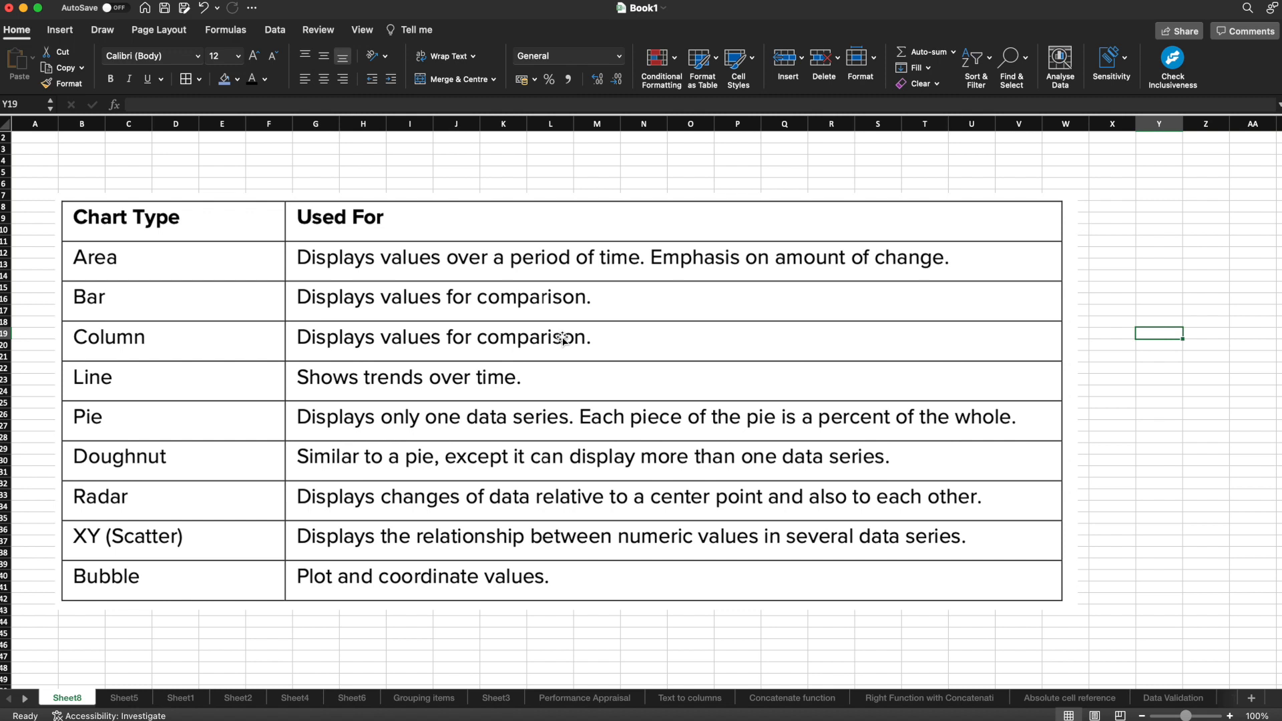
Step: Return to Sheet5 and change the sales chart to a 2-D clustered column chart
click(133, 702)
click(772, 249)
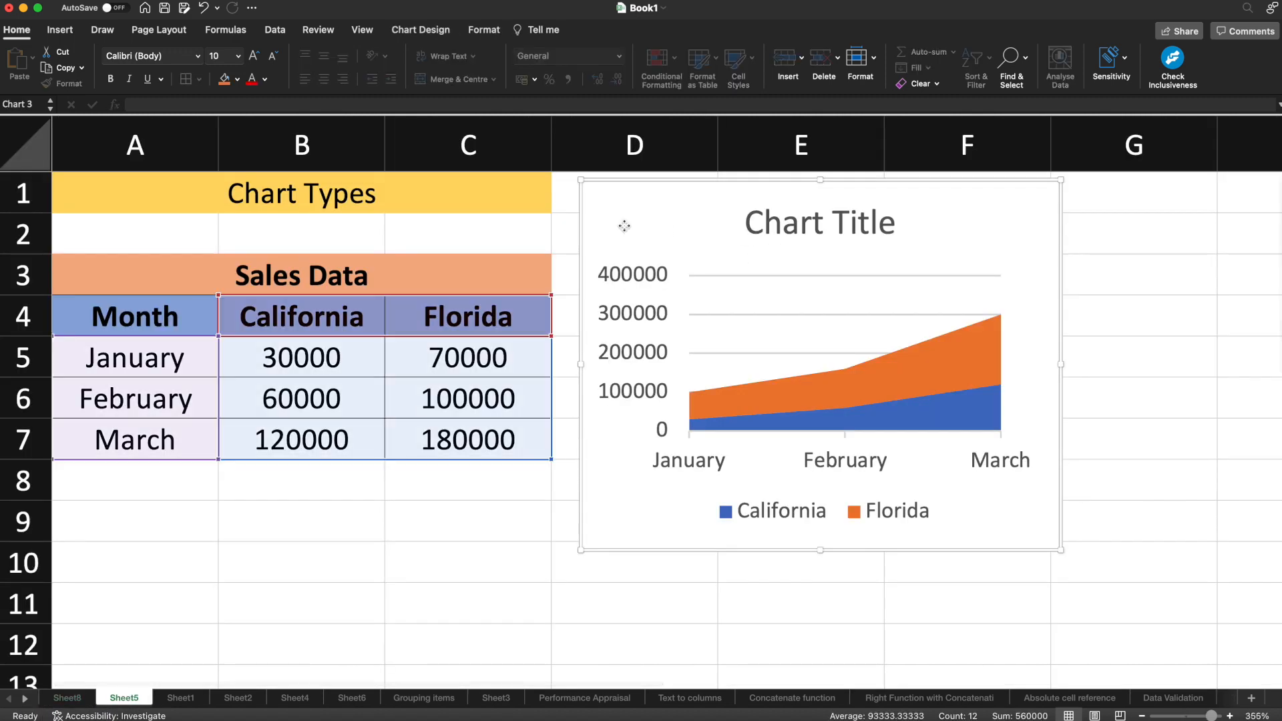
double_click(697, 208)
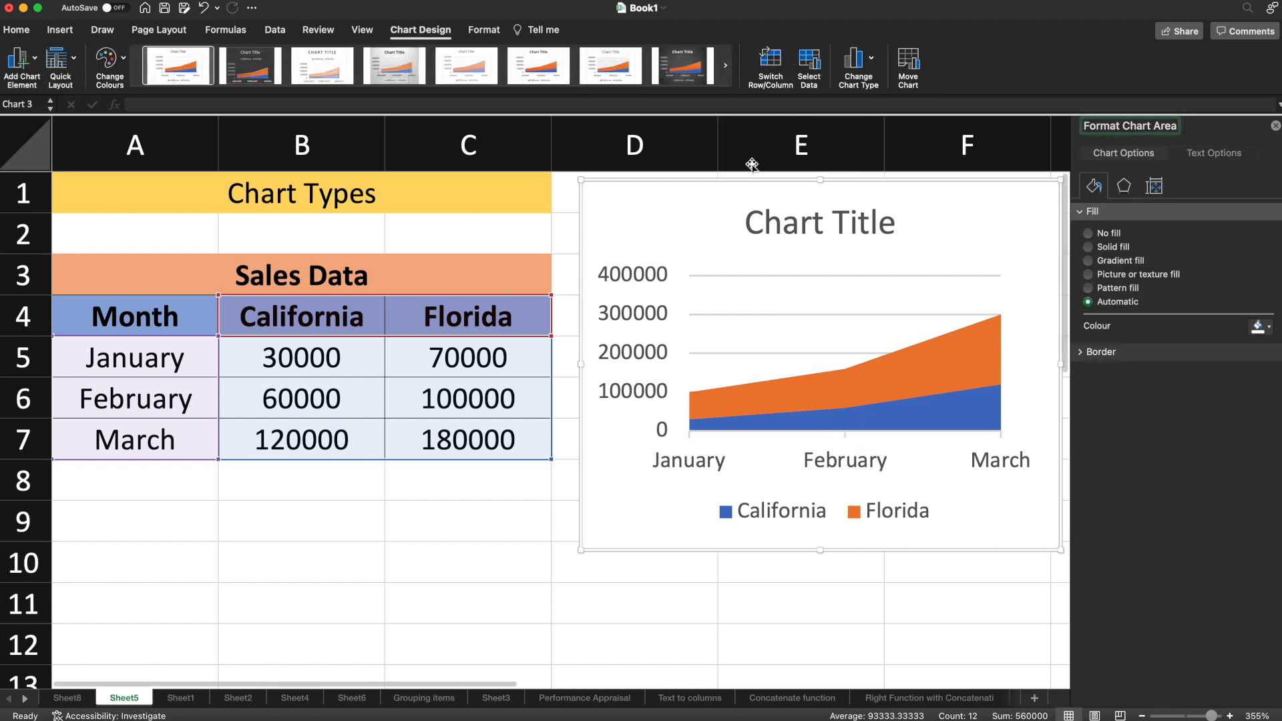
click(871, 60)
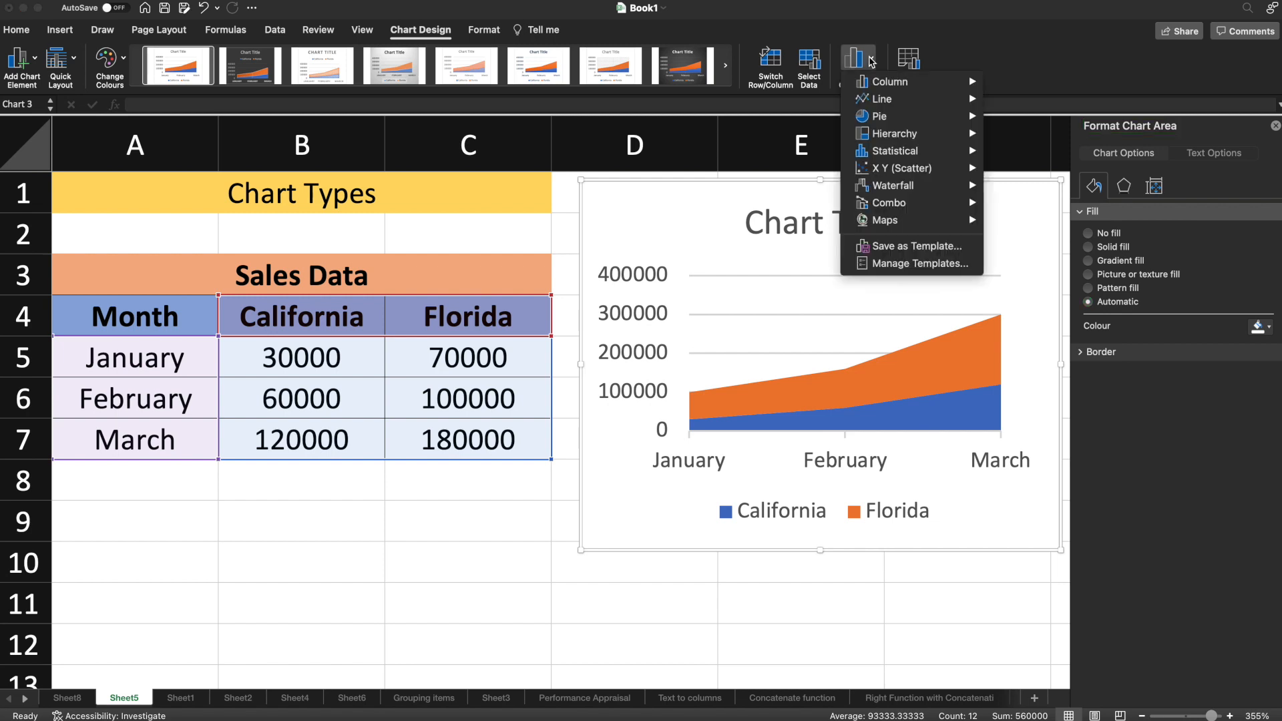
mouse_move(895, 92)
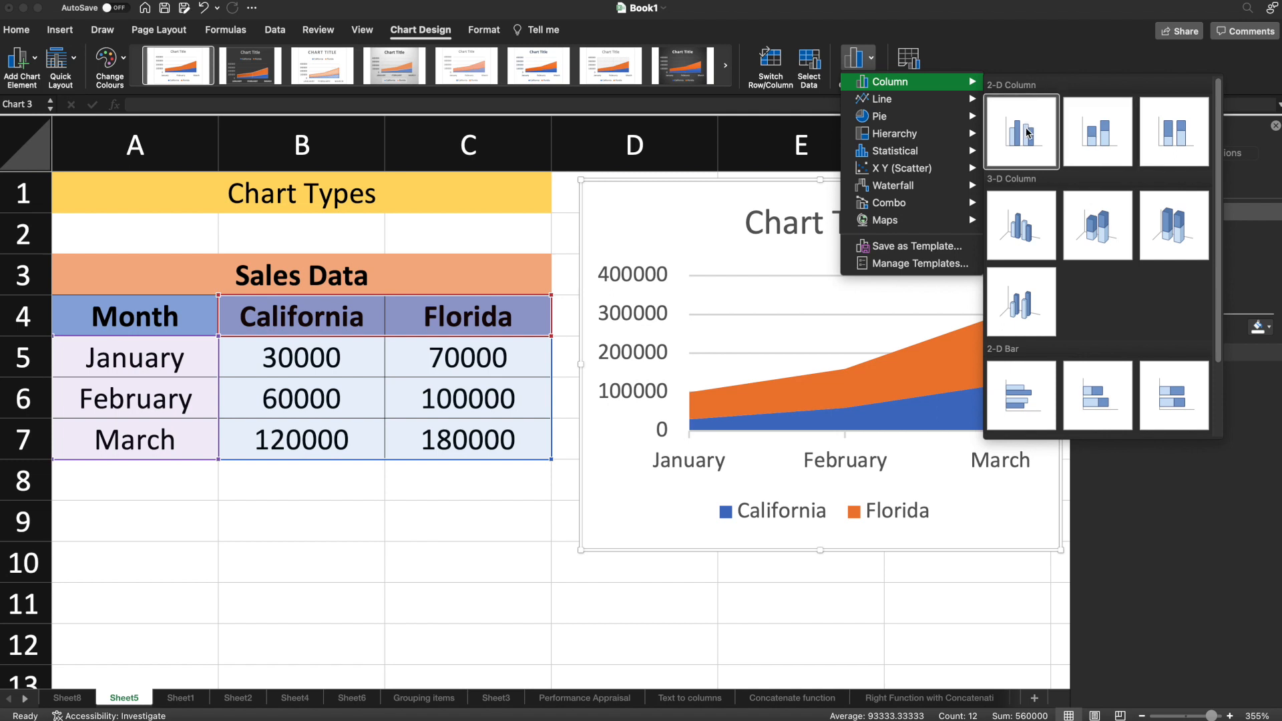
scroll(1043, 354, down, 2)
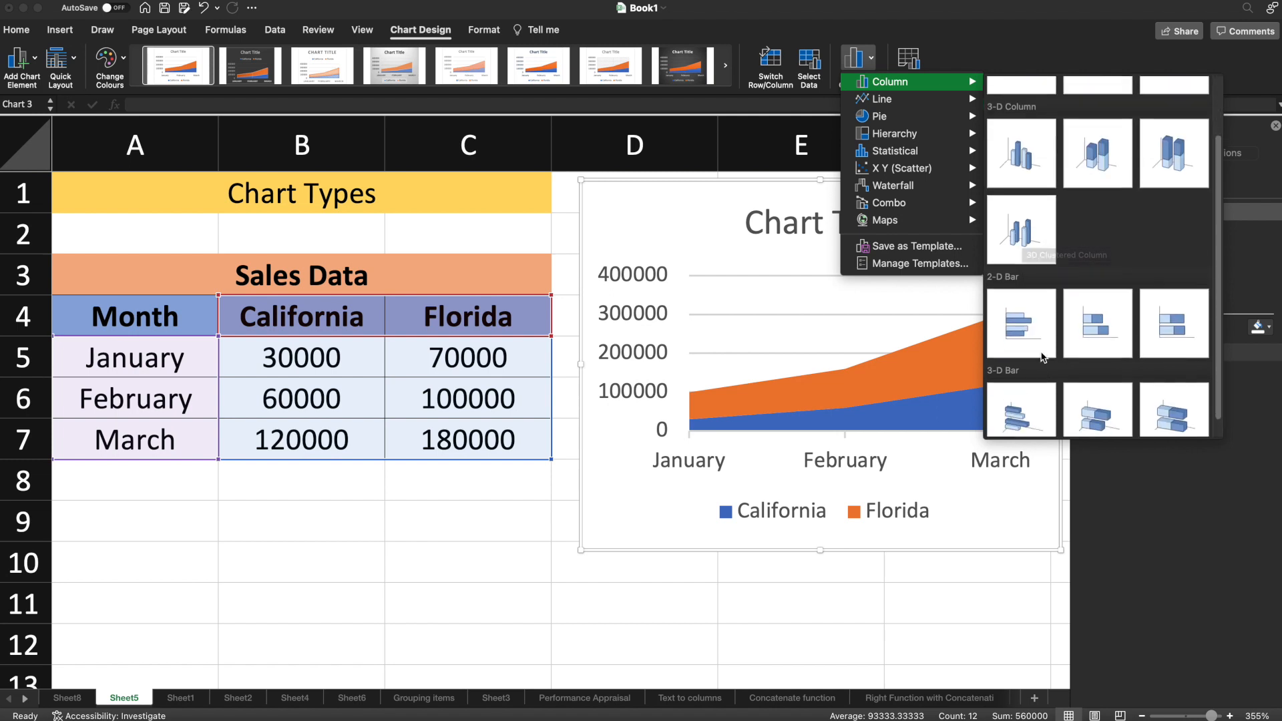
scroll(1043, 354, up, 2)
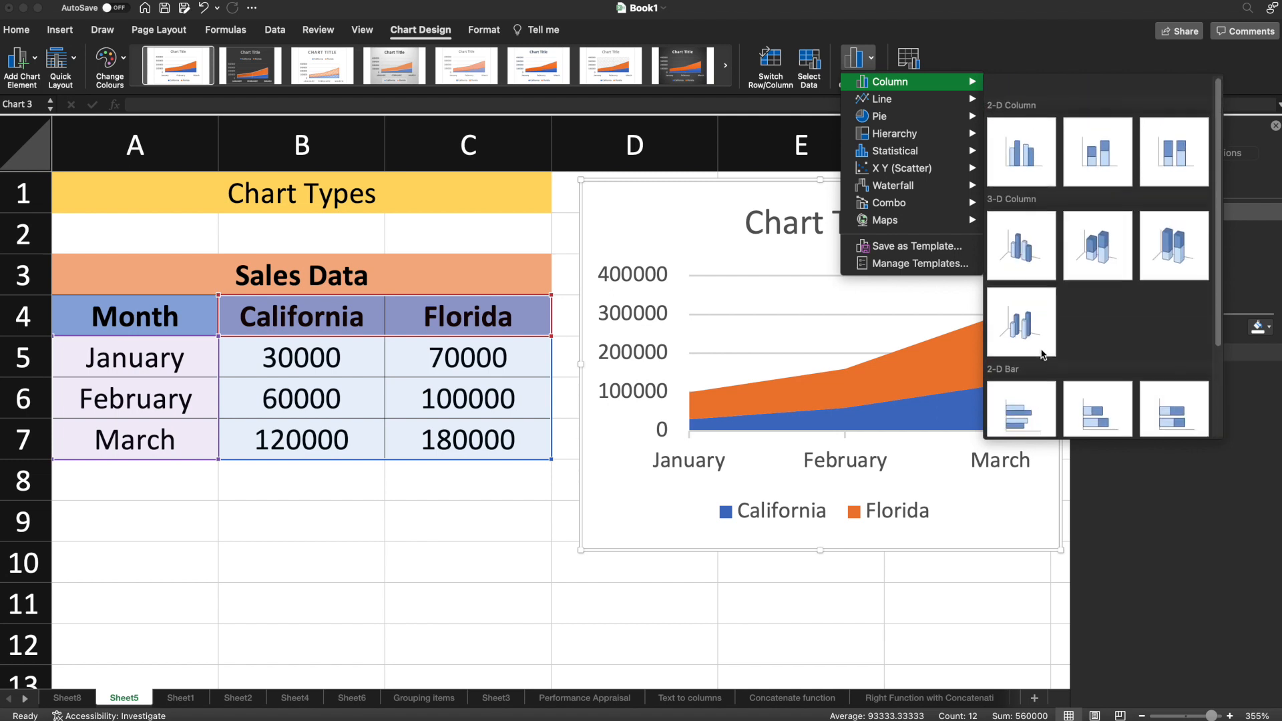
click(1019, 146)
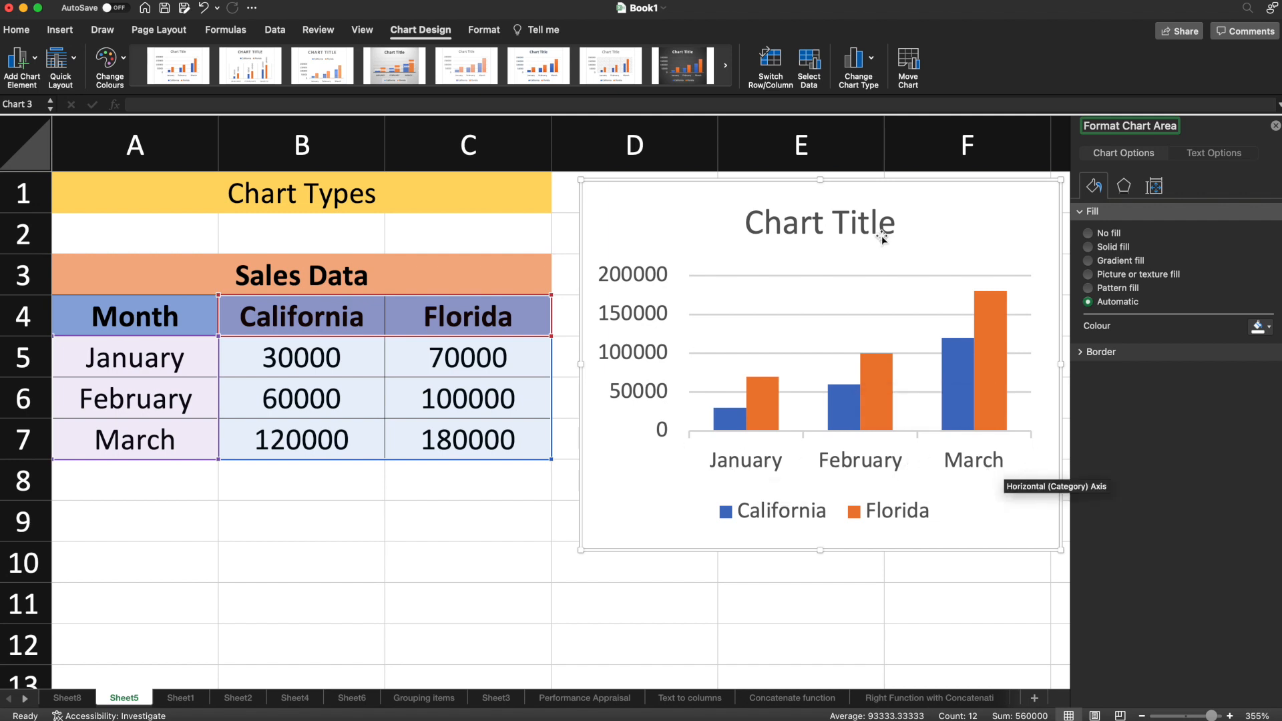
Step: Convert the column chart of California and Florida sales to a 2-D clustered bar chart
click(861, 67)
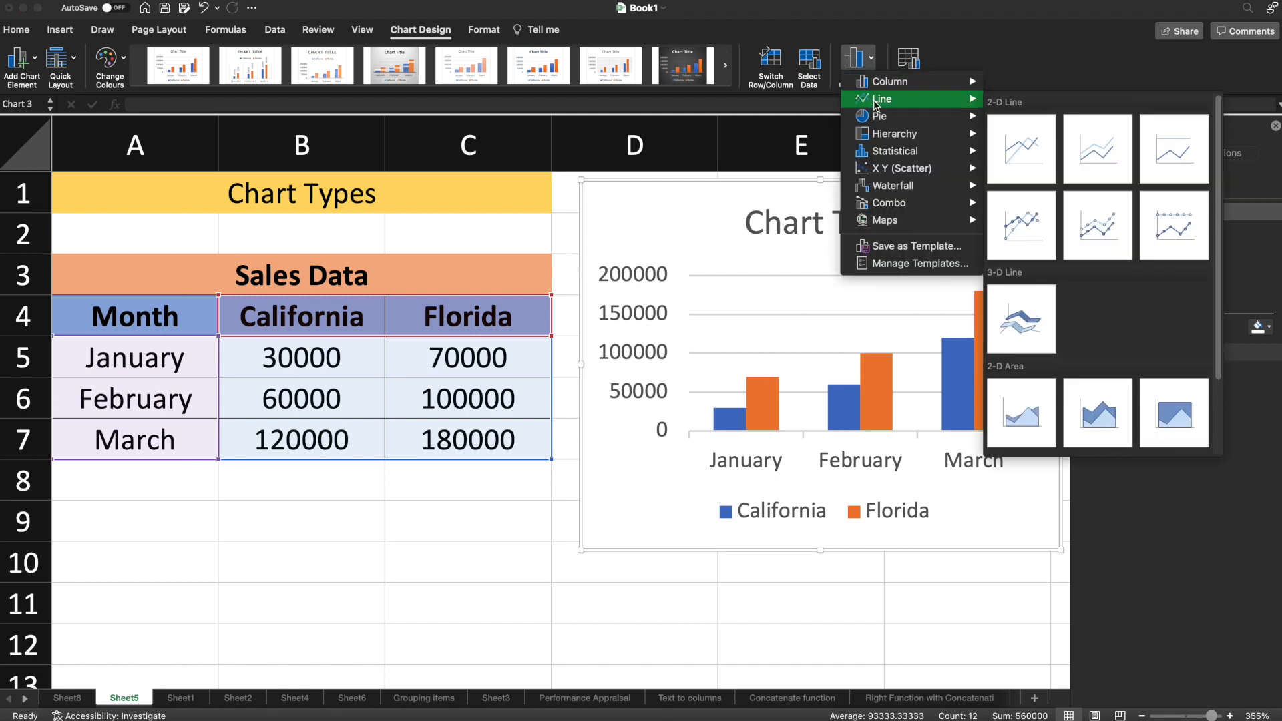
scroll(1135, 381, down, 1)
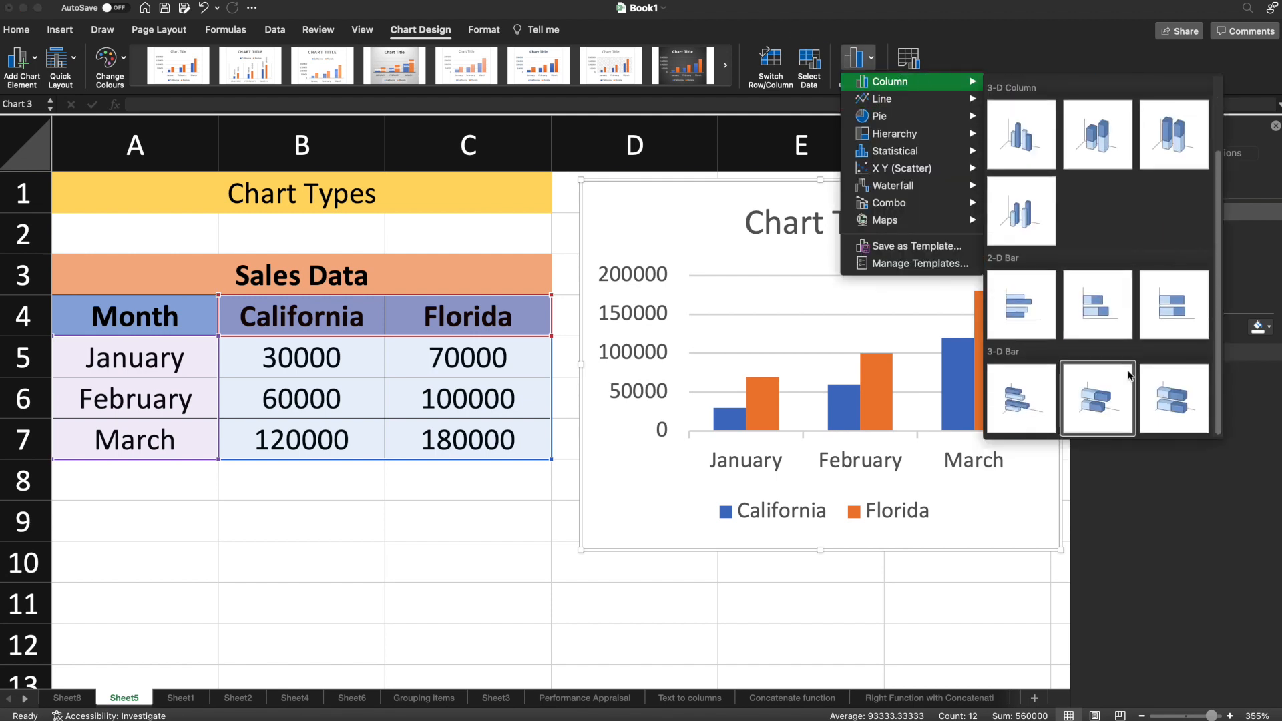
click(1027, 311)
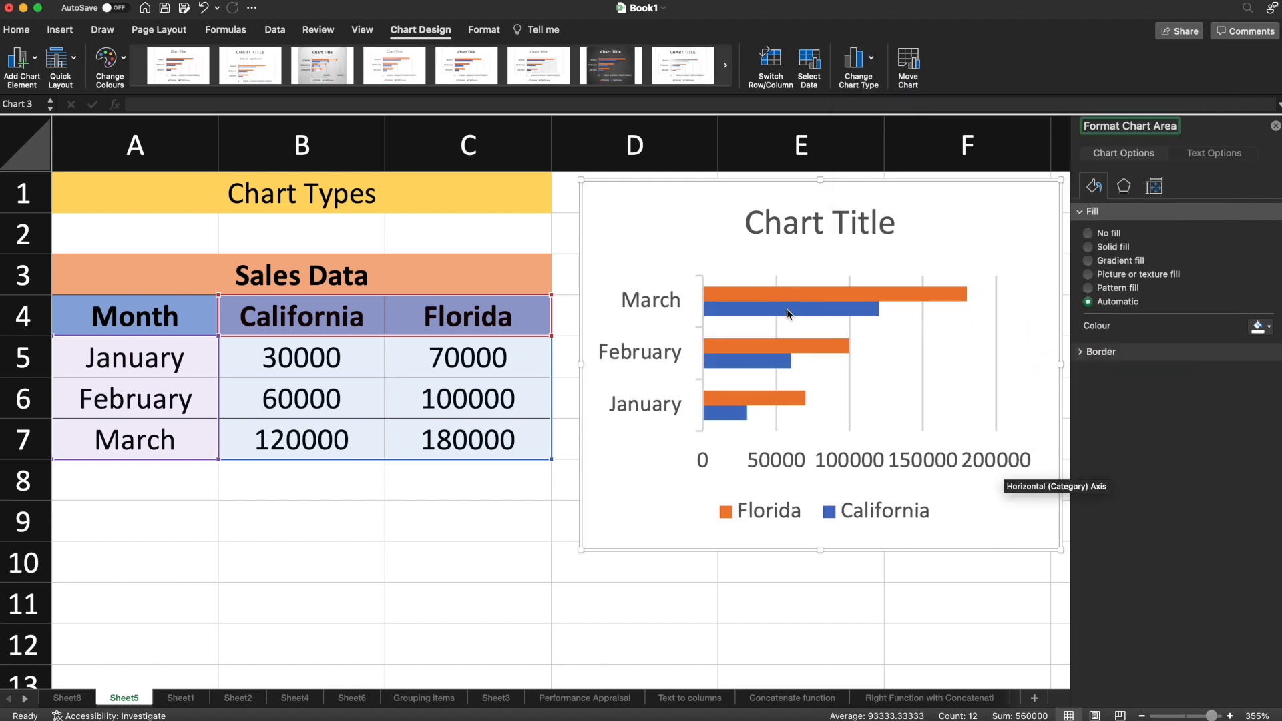
mouse_move(788, 314)
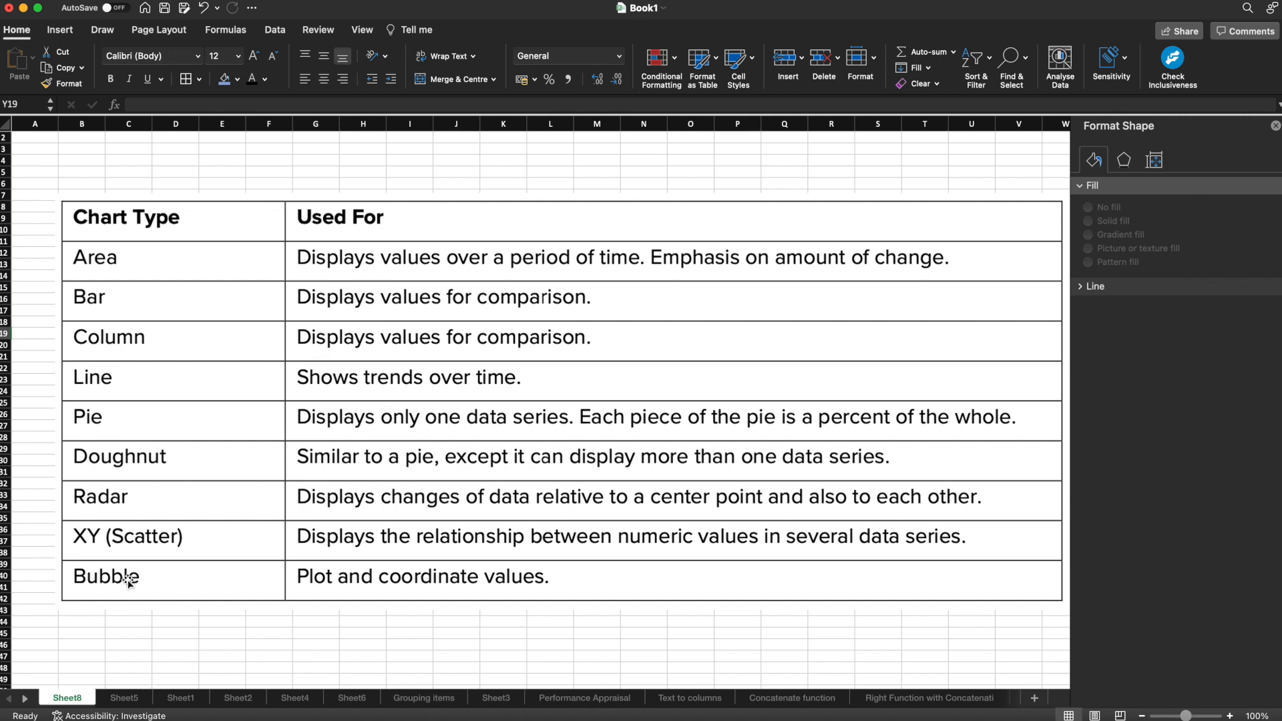
Step: Change the Sheet5 bar chart to a 2-D line chart with markers
click(701, 212)
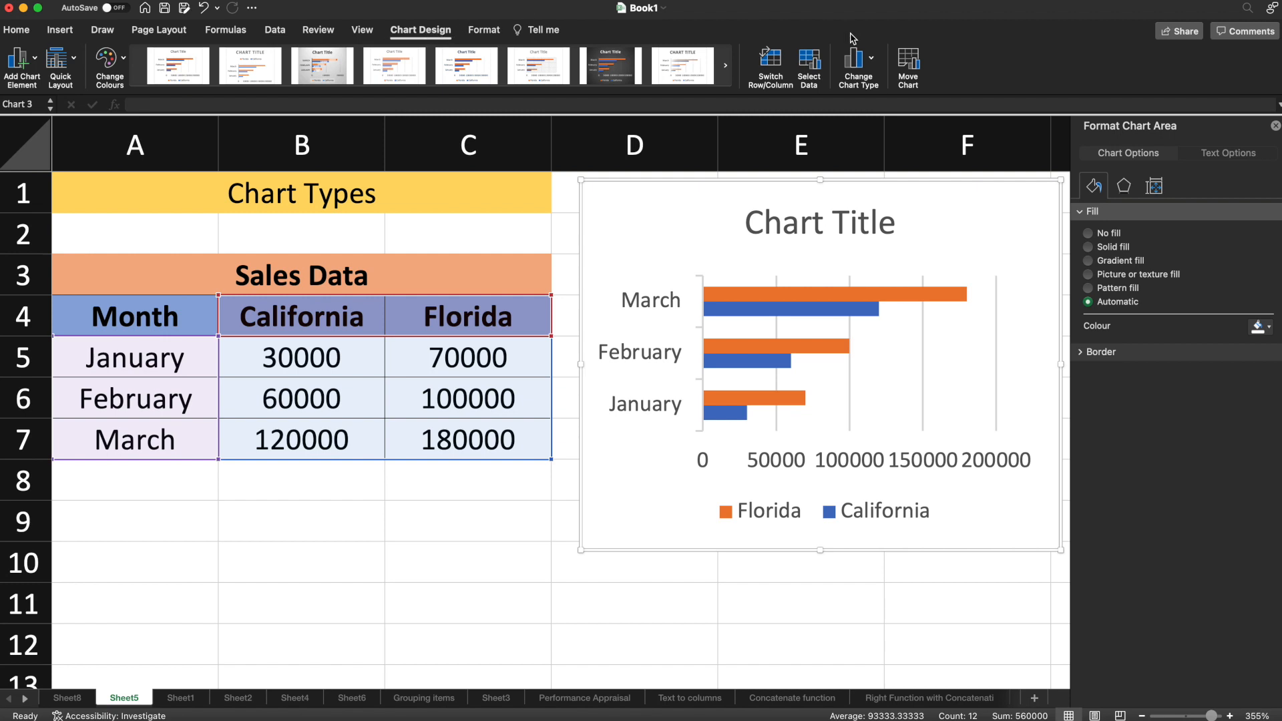
click(862, 67)
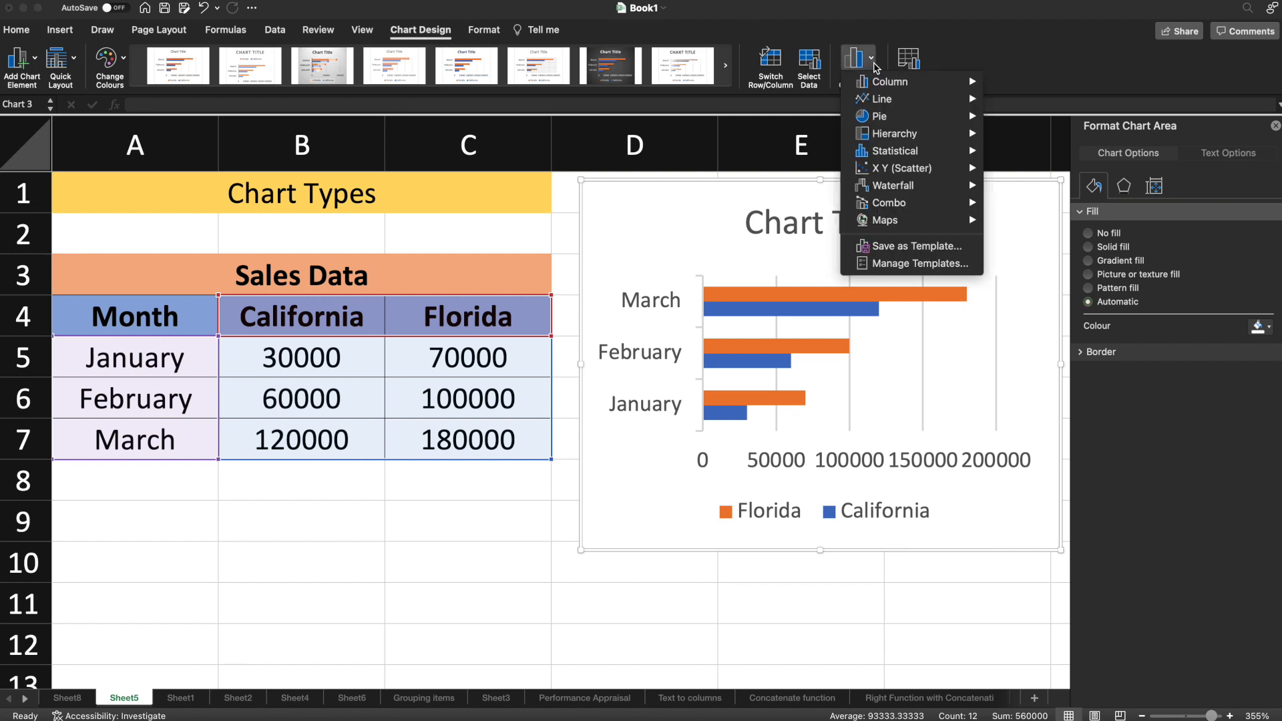
mouse_move(883, 100)
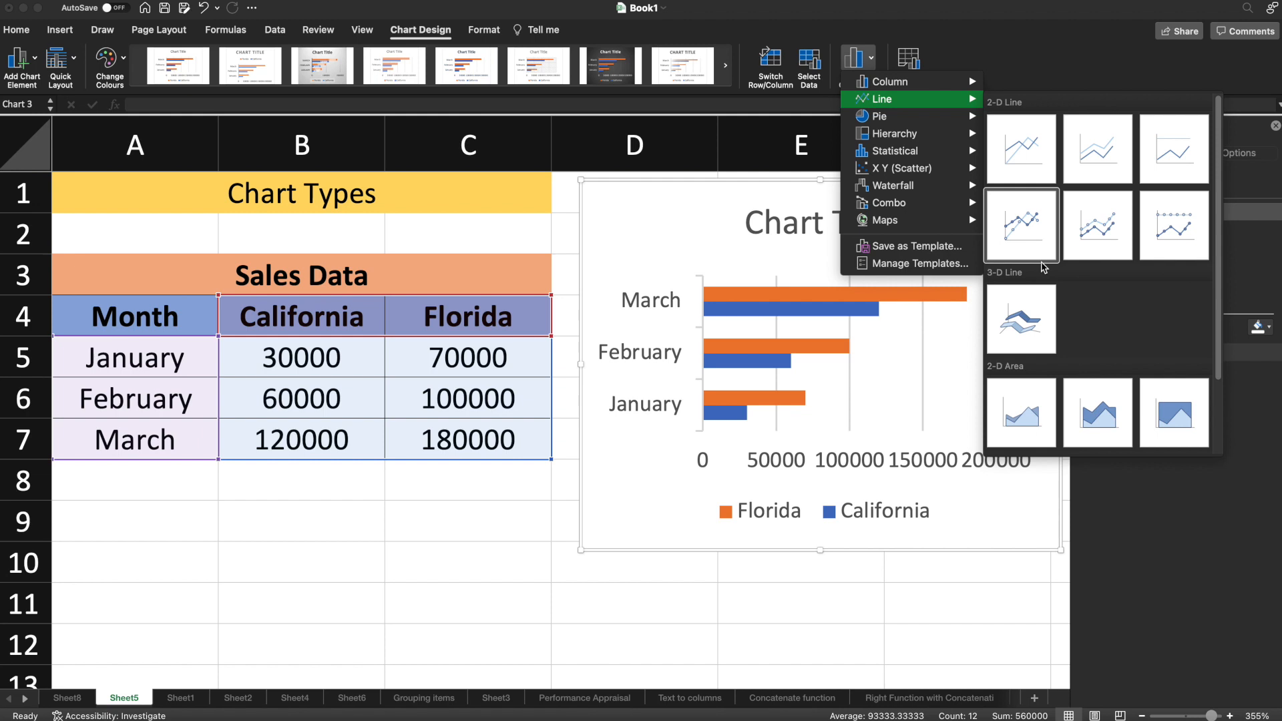
scroll(1042, 261, down, 2)
scroll(1035, 200, up, 2)
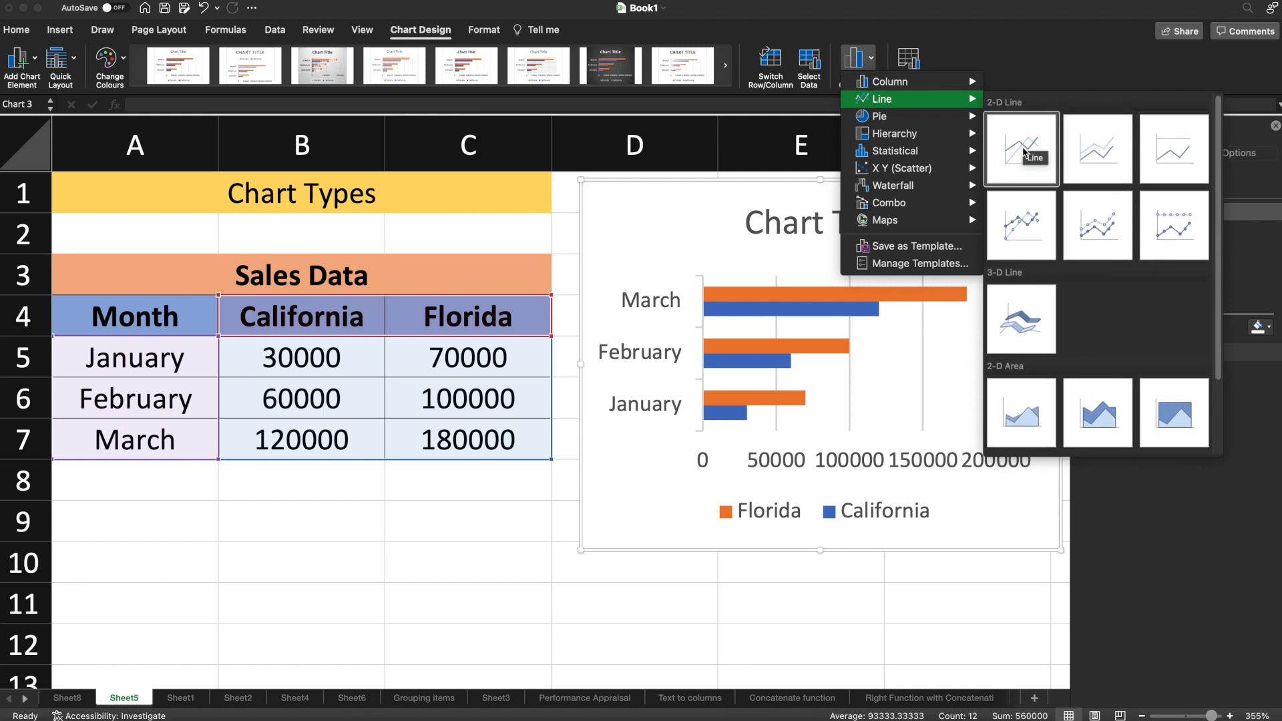
click(1025, 227)
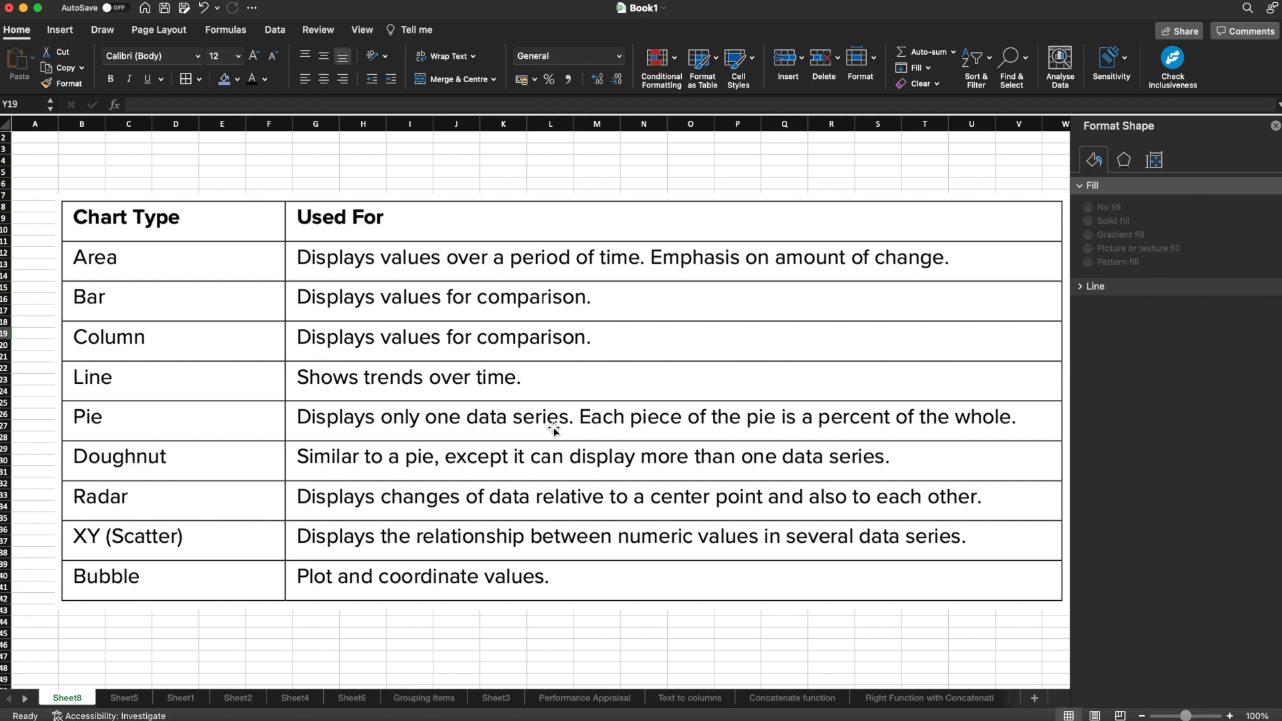
Step: Go back to Sheet5 and change the line chart to a 2-D pie chart
click(125, 698)
click(655, 211)
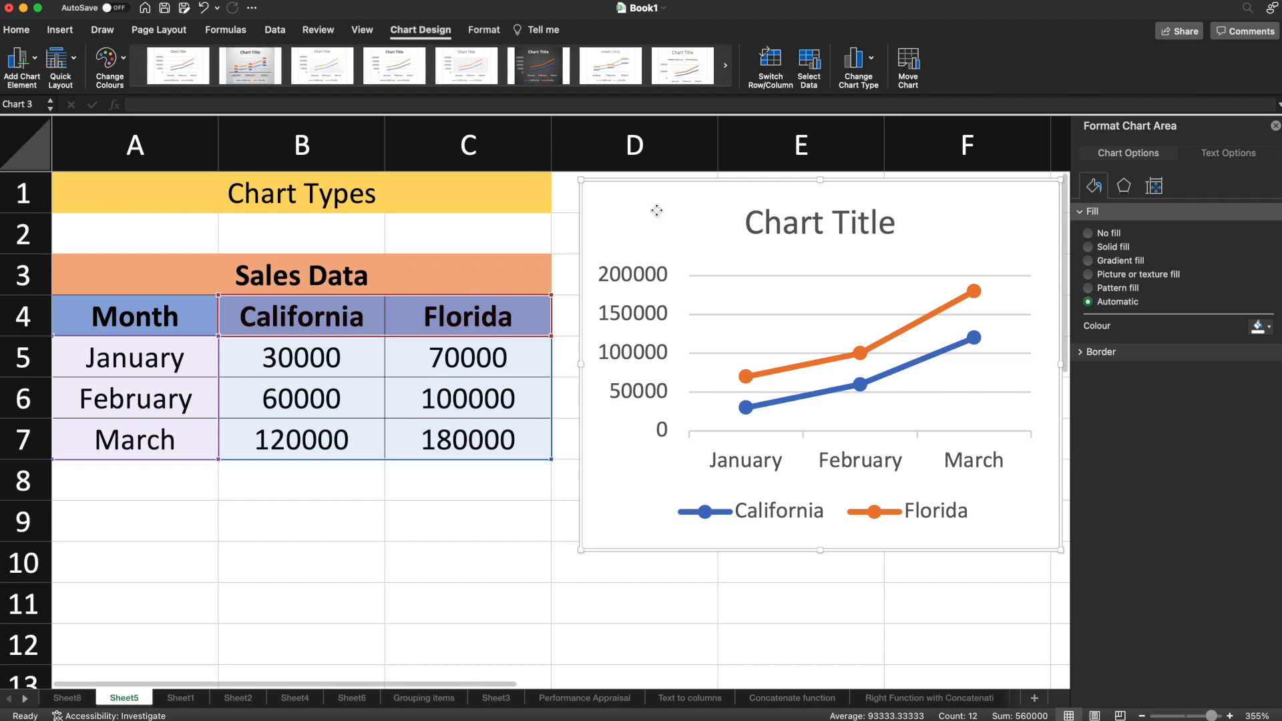
click(871, 63)
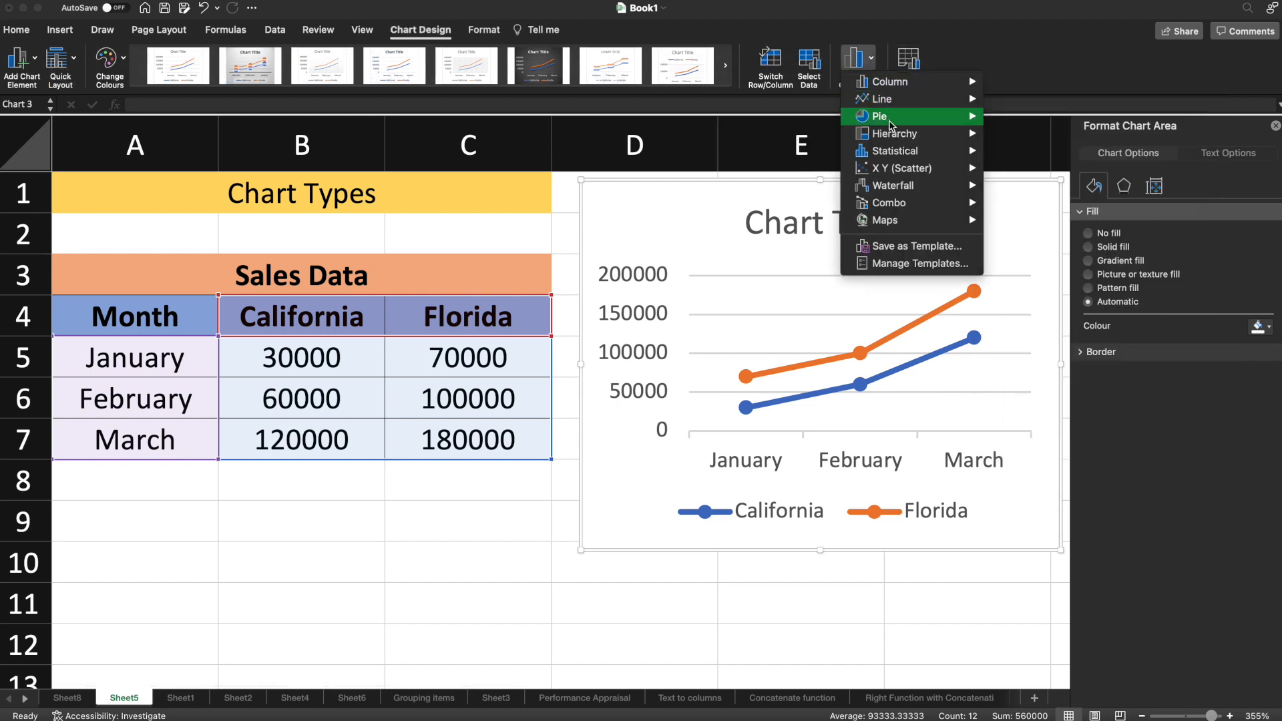
mouse_move(895, 124)
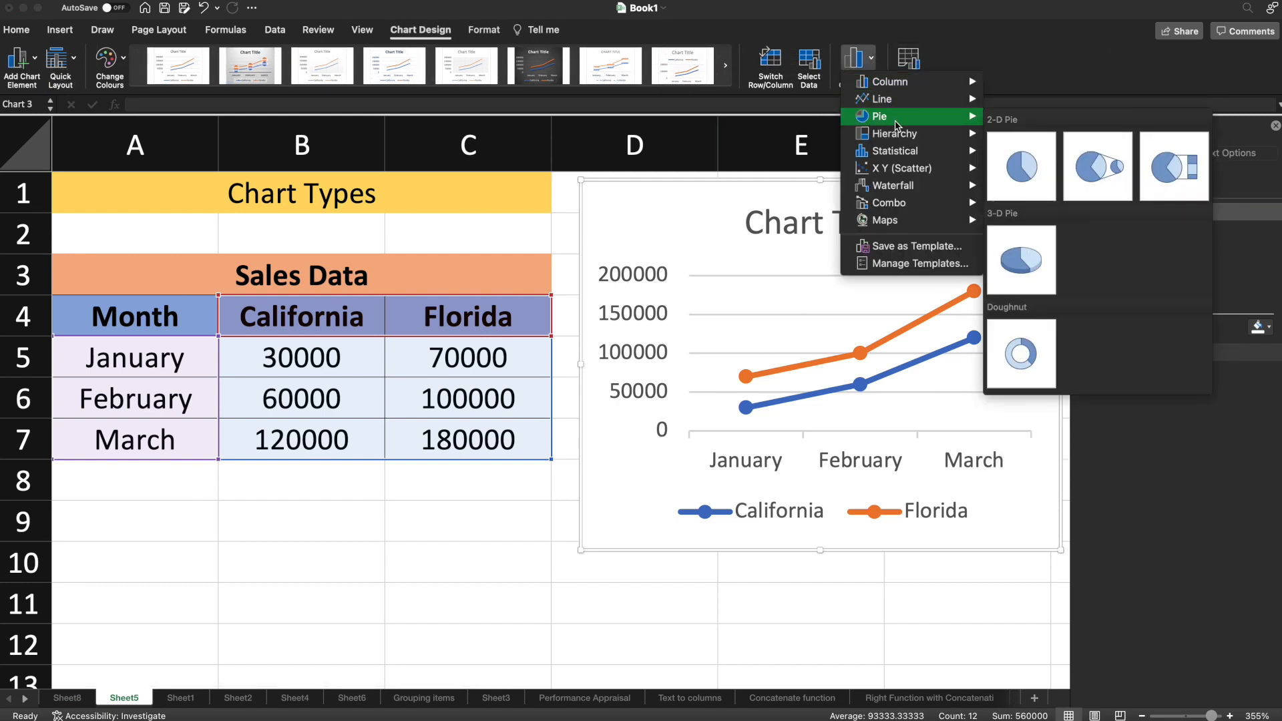
click(1023, 173)
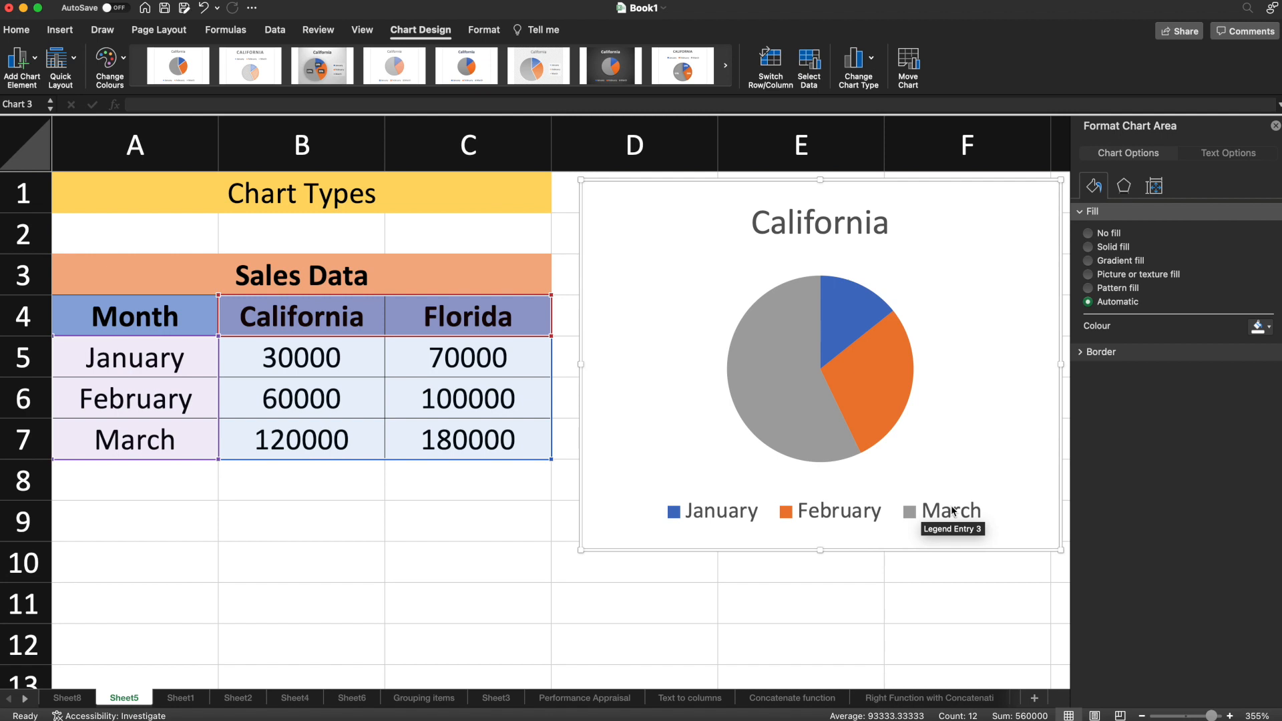
click(862, 248)
click(922, 296)
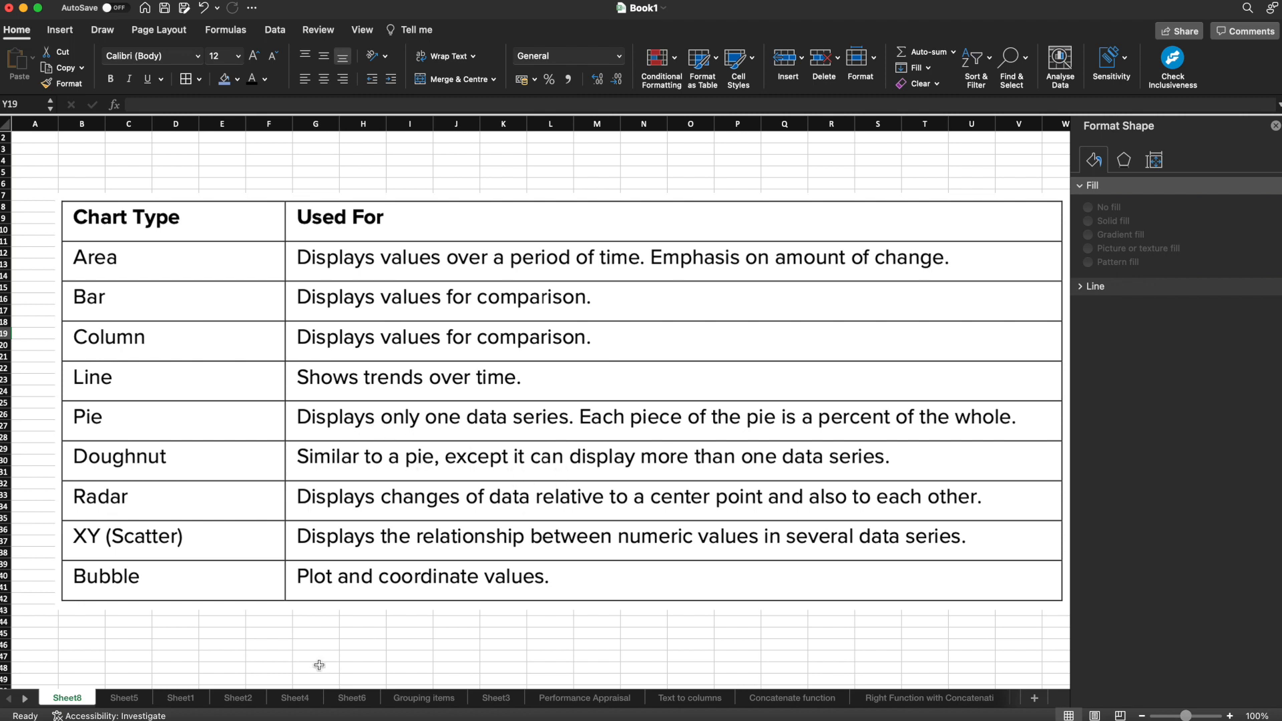
Step: Go back to Sheet5 and change the pie chart to a doughnut chart showing both states' sales
click(127, 697)
click(635, 343)
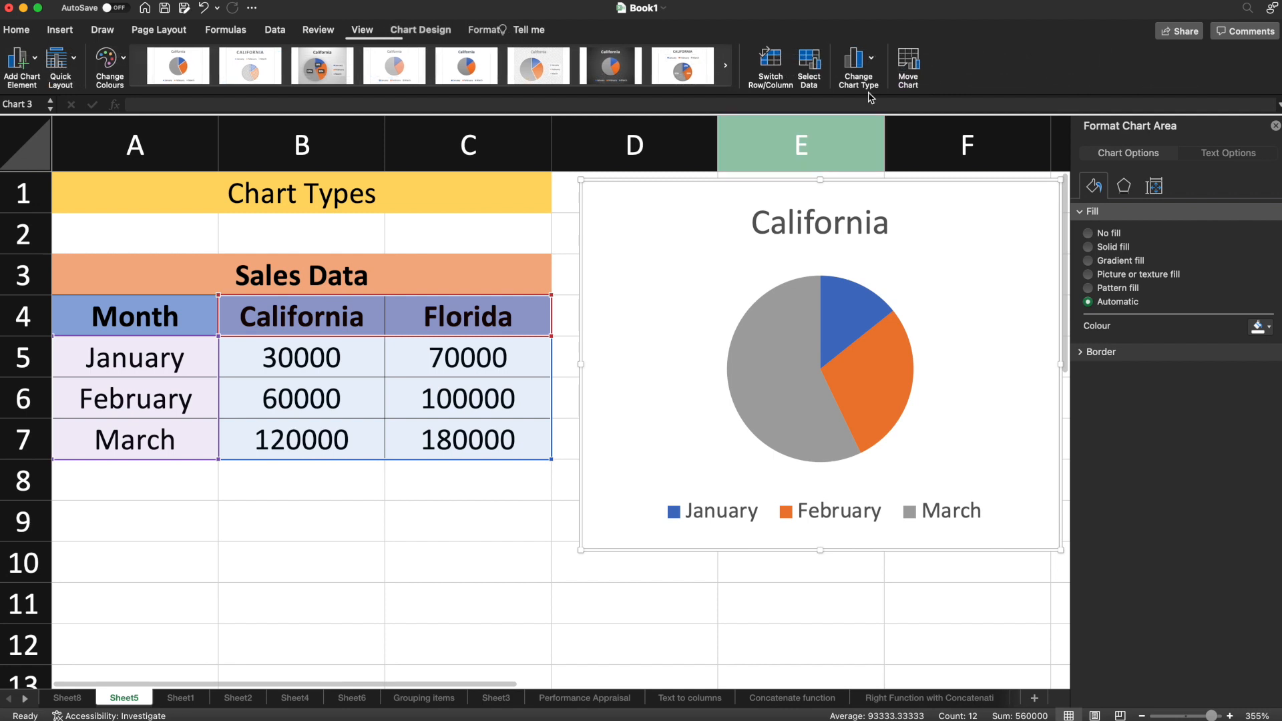
click(861, 59)
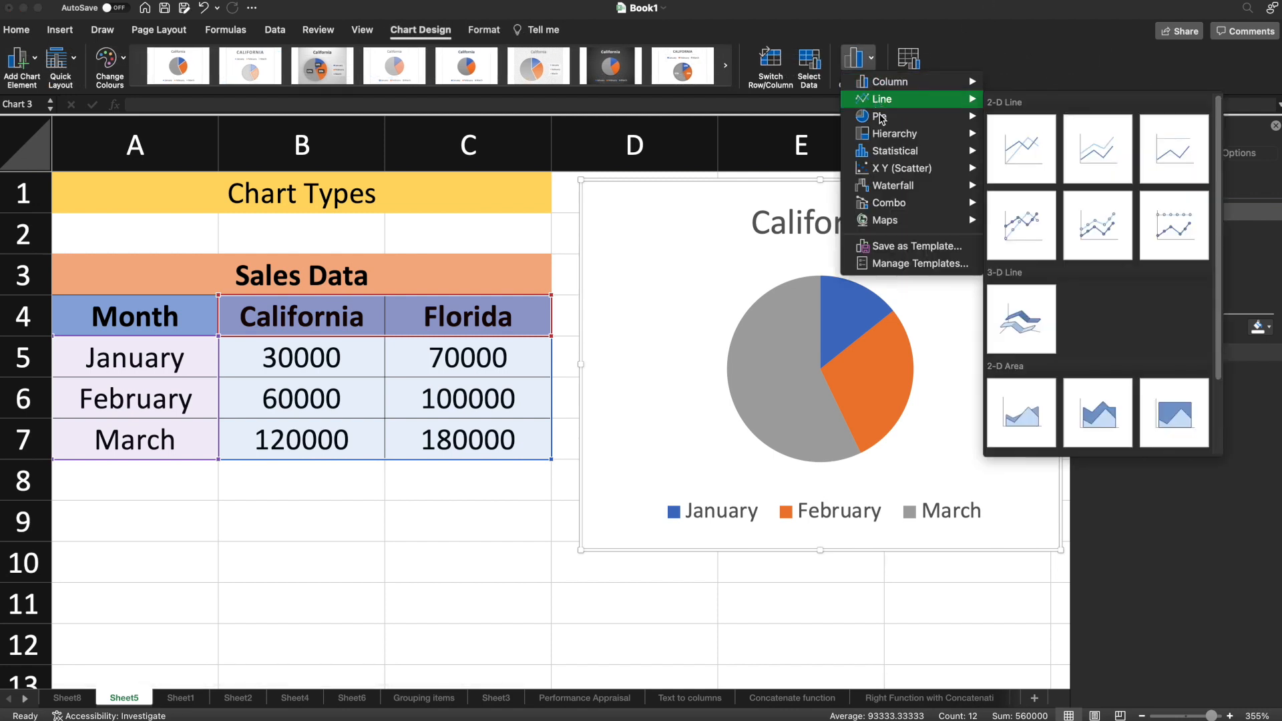
mouse_move(881, 116)
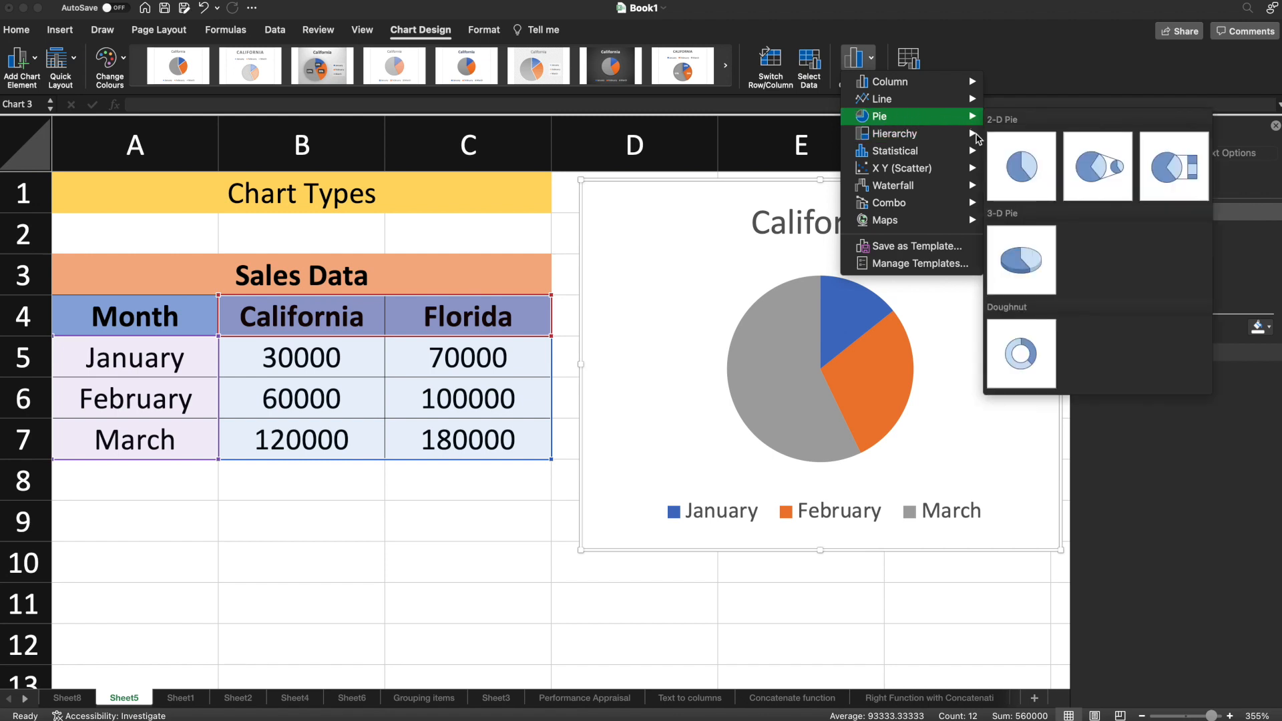
click(1020, 365)
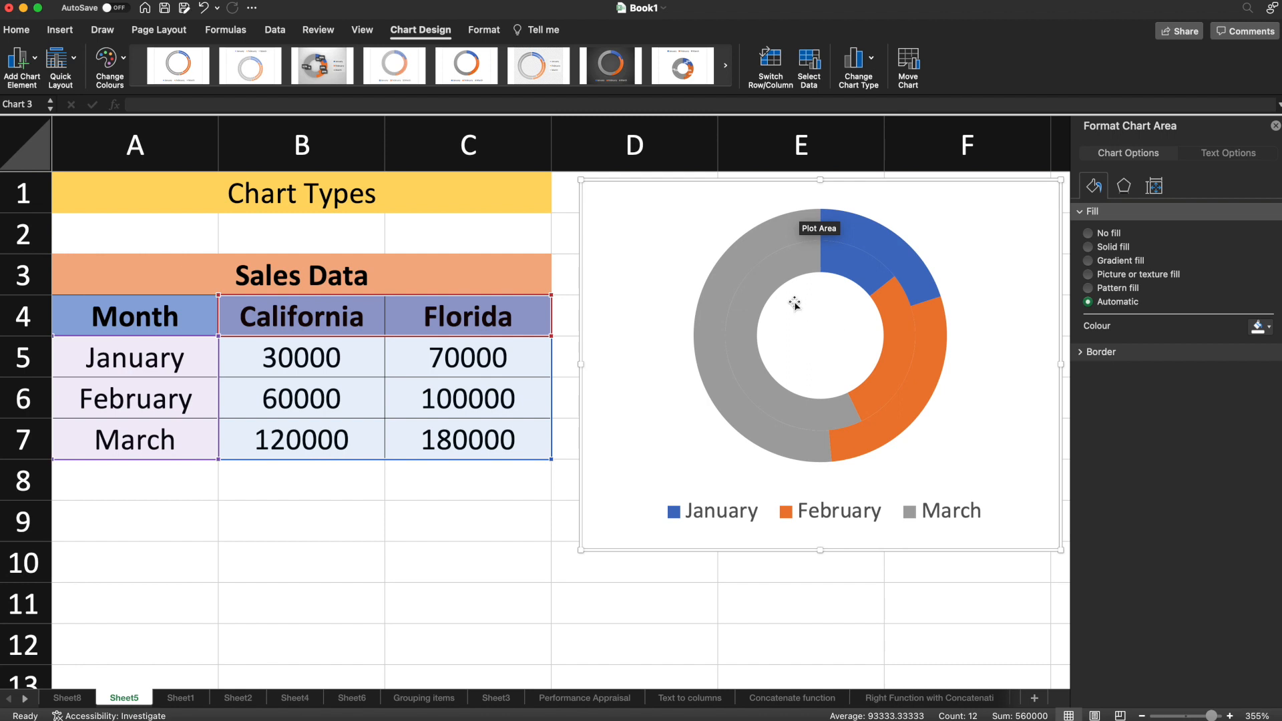
Step: Inspect the March data points of the California and Florida rings in the doughnut chart
mouse_move(794, 263)
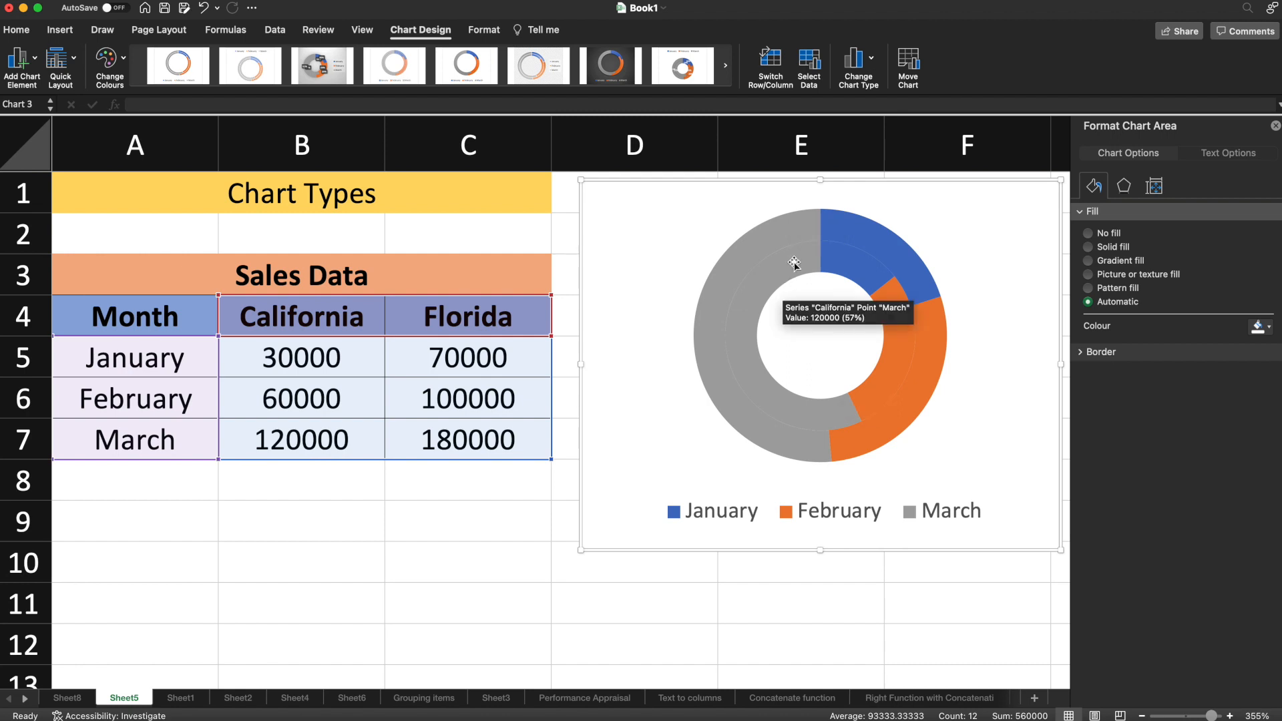
mouse_move(791, 232)
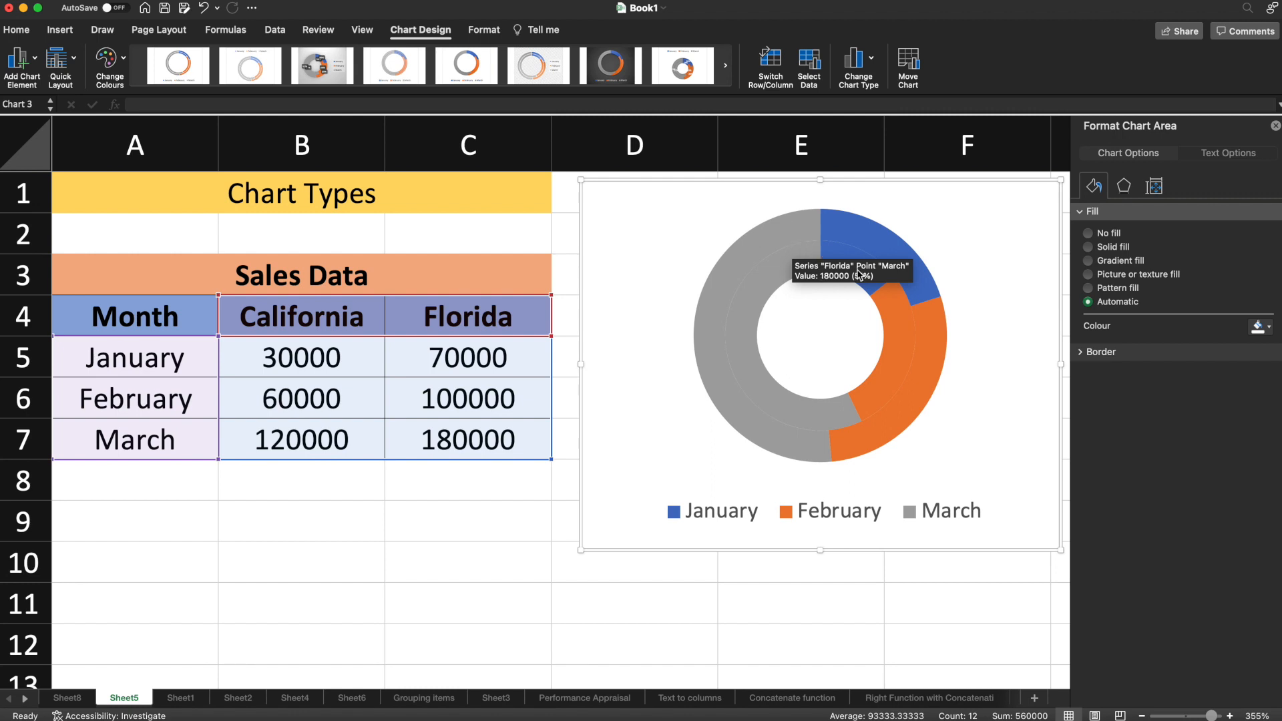
mouse_move(860, 275)
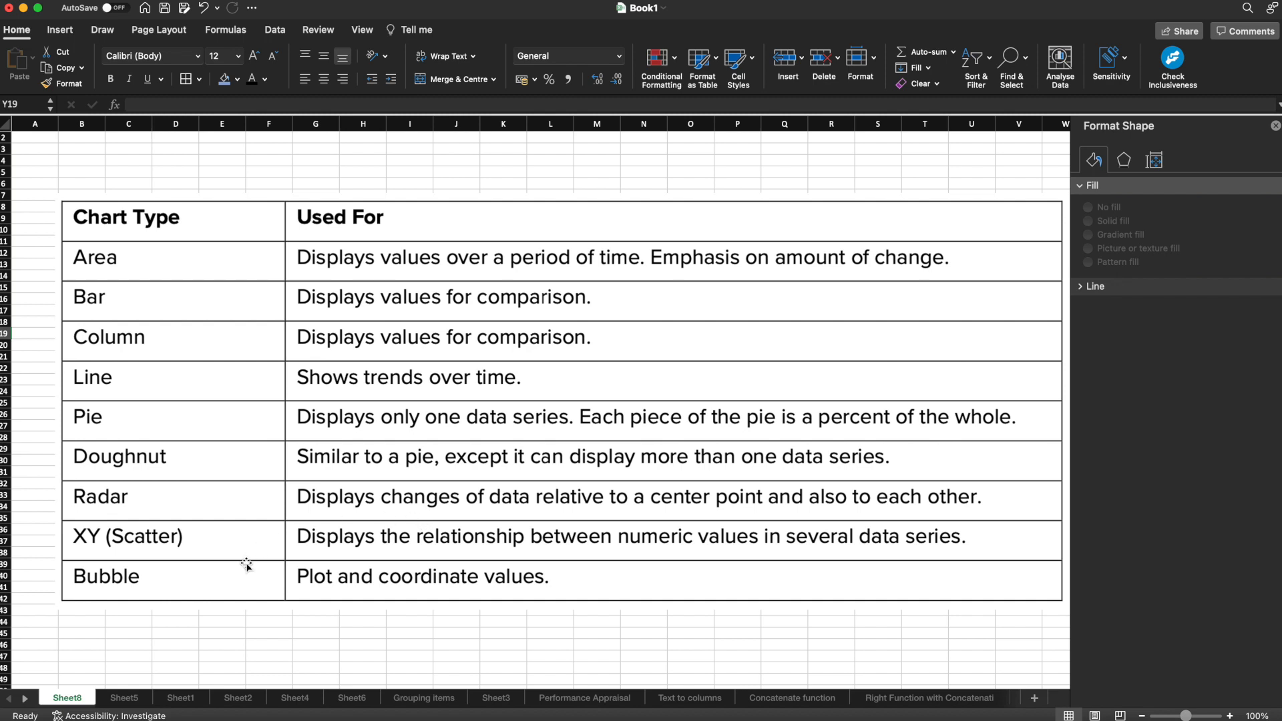
Step: Go back to Sheet5 and change the doughnut chart to a basic radar chart
click(124, 697)
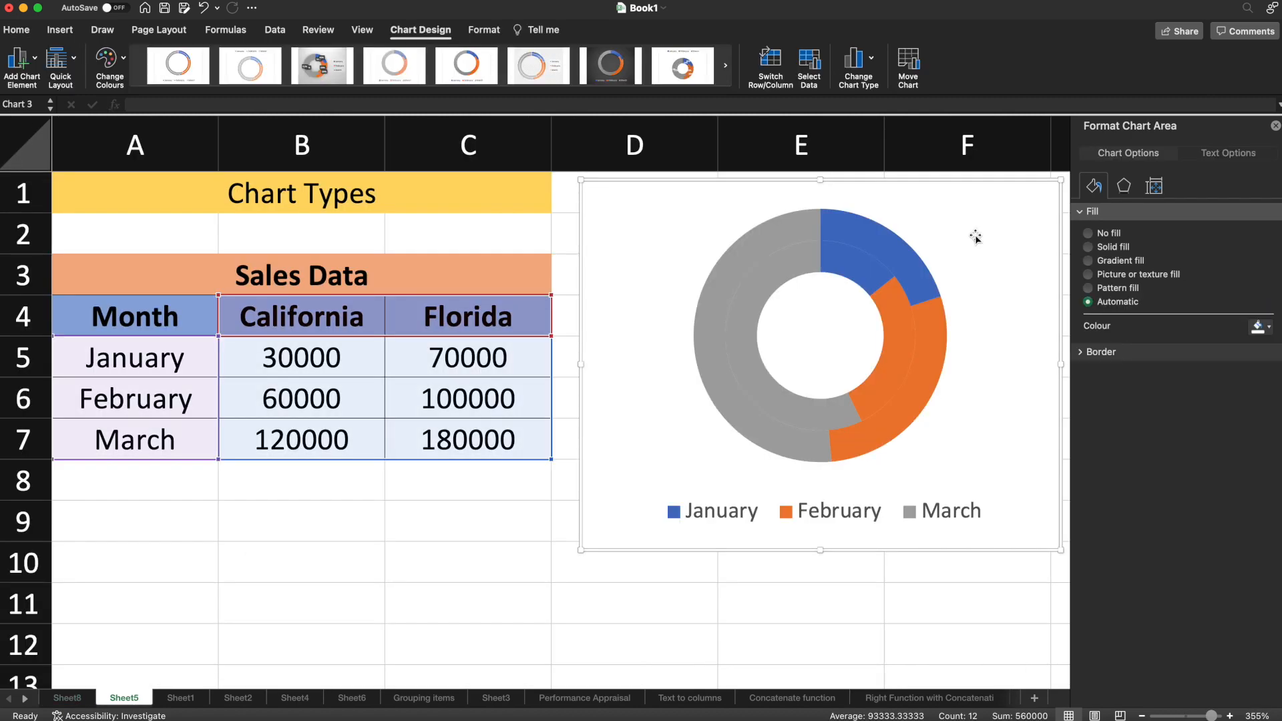
click(860, 59)
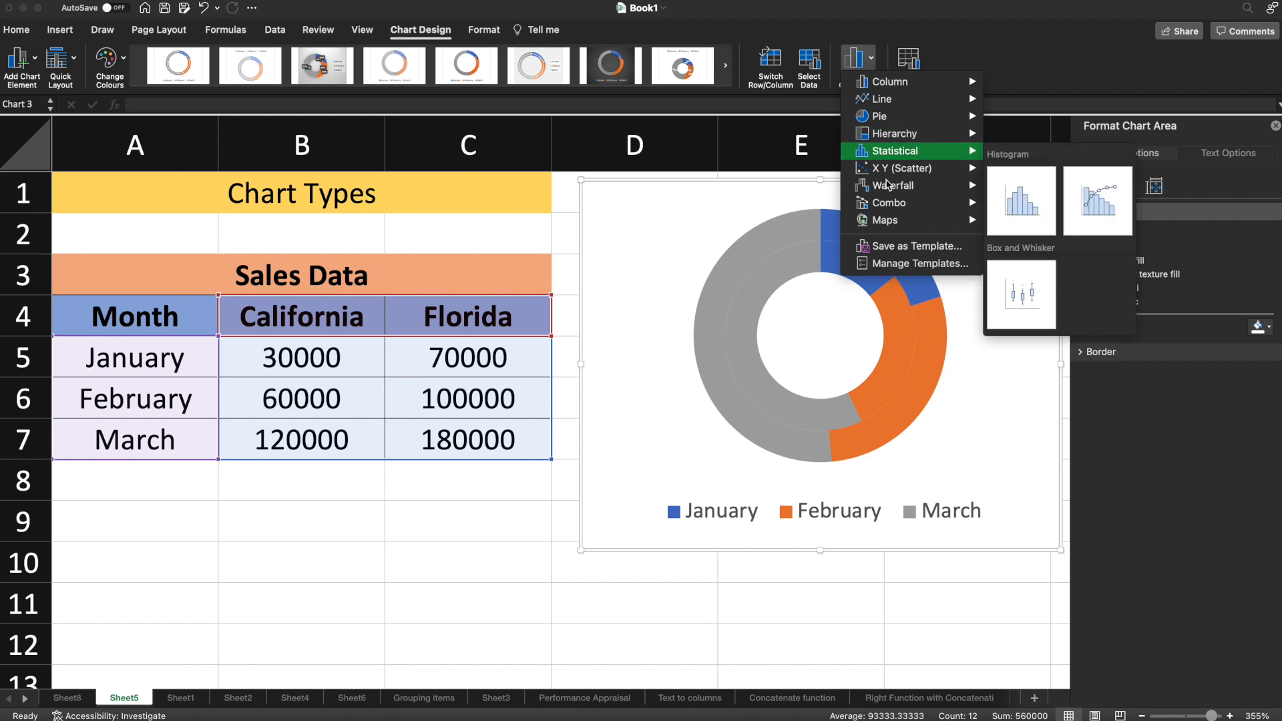
mouse_move(928, 187)
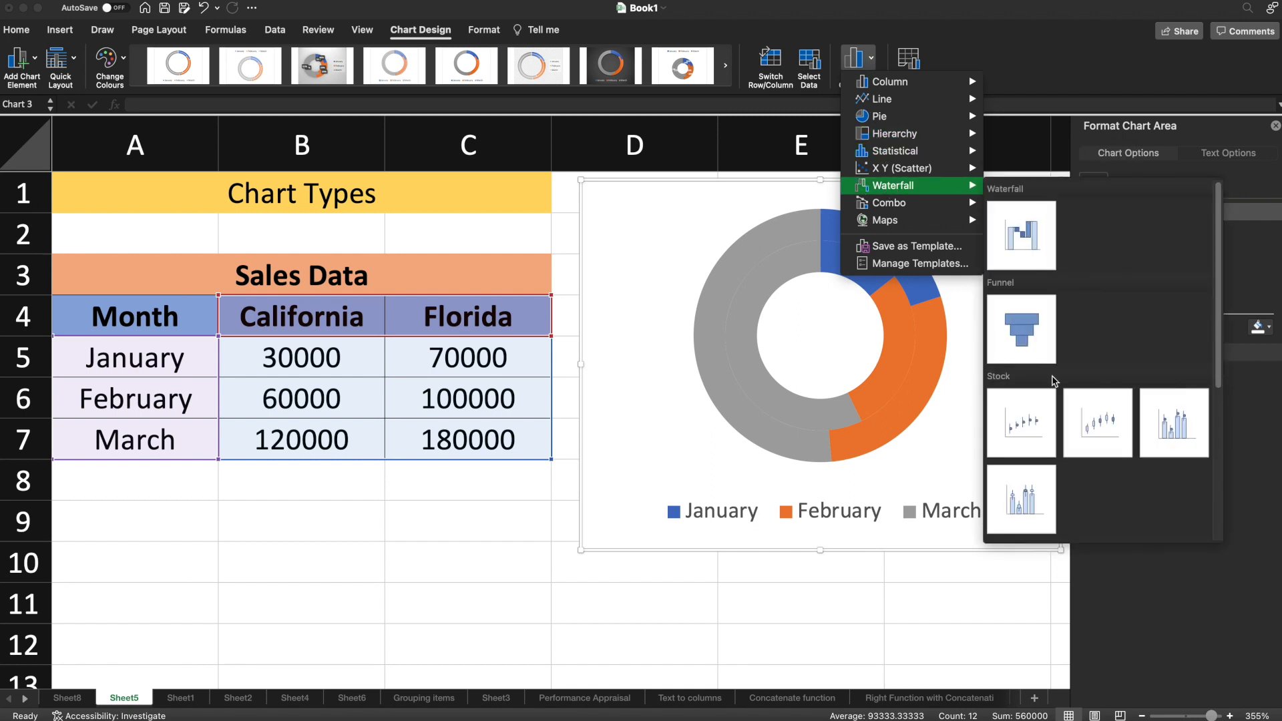
scroll(1052, 378, down, 5)
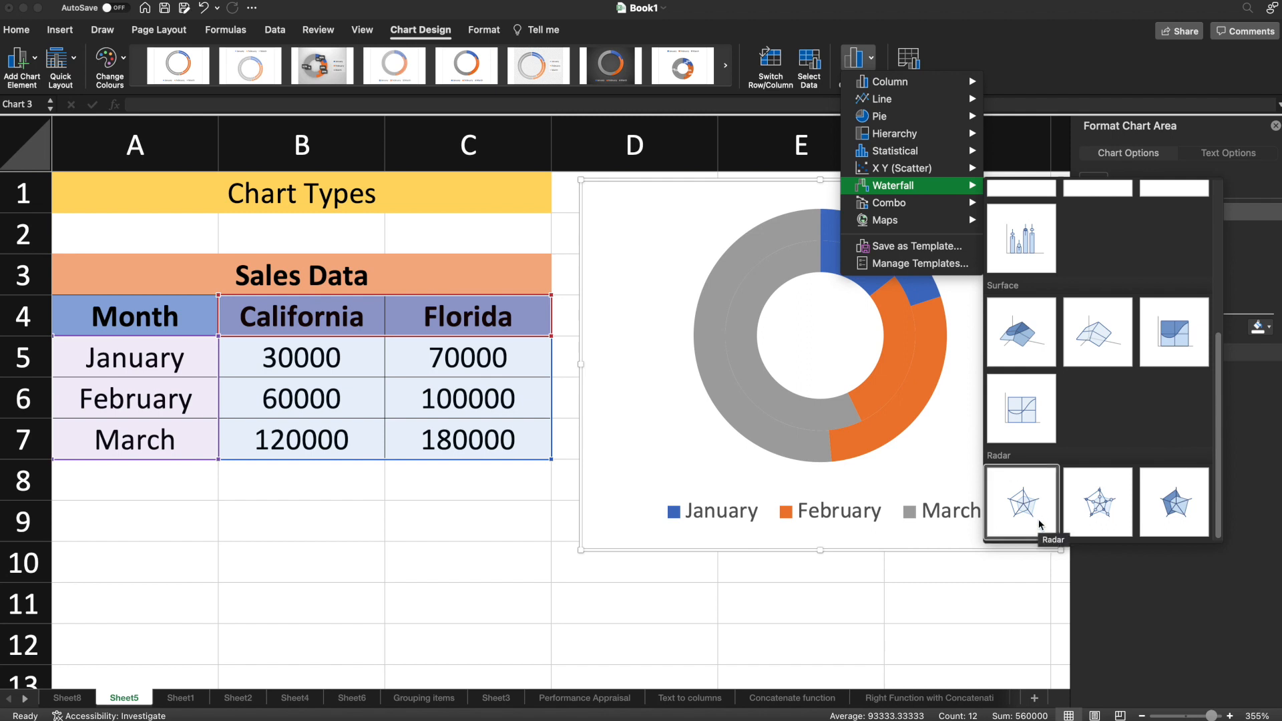
click(1016, 511)
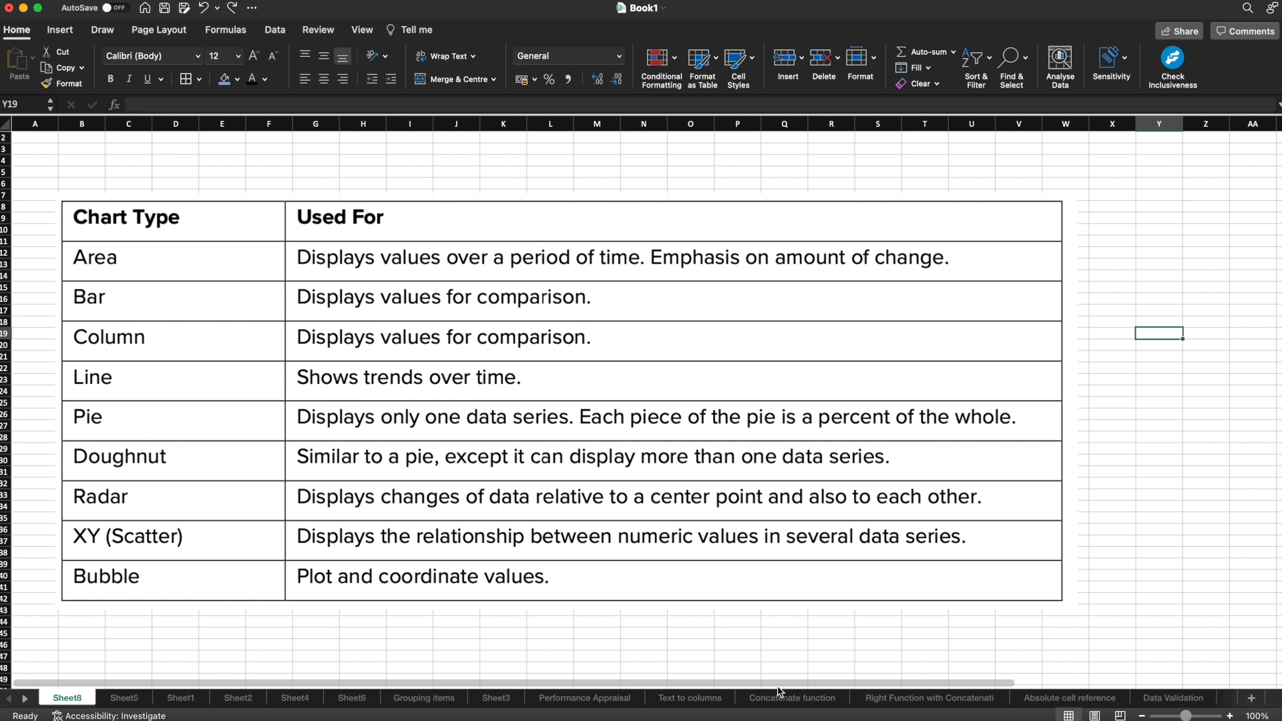
Step: Return to Sheet5 and change the radar chart to an X Y scatter chart with markers only
click(124, 698)
click(861, 58)
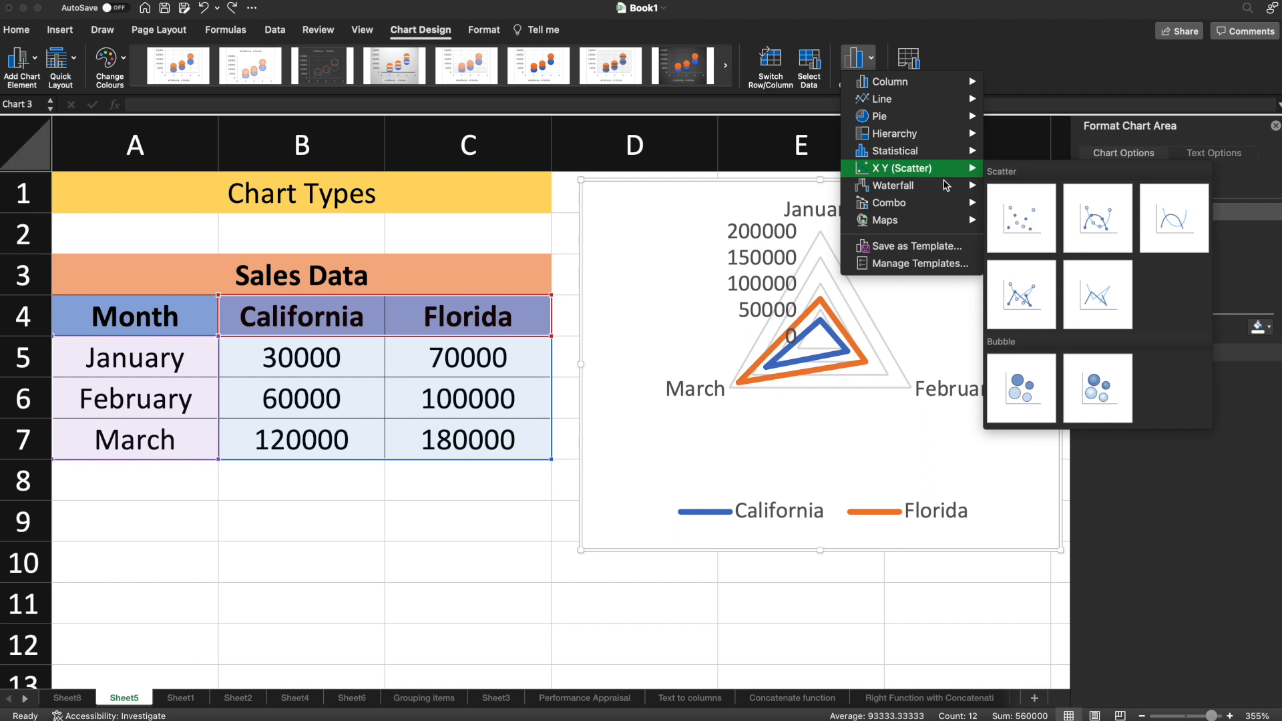
mouse_move(945, 185)
mouse_move(901, 168)
click(1022, 223)
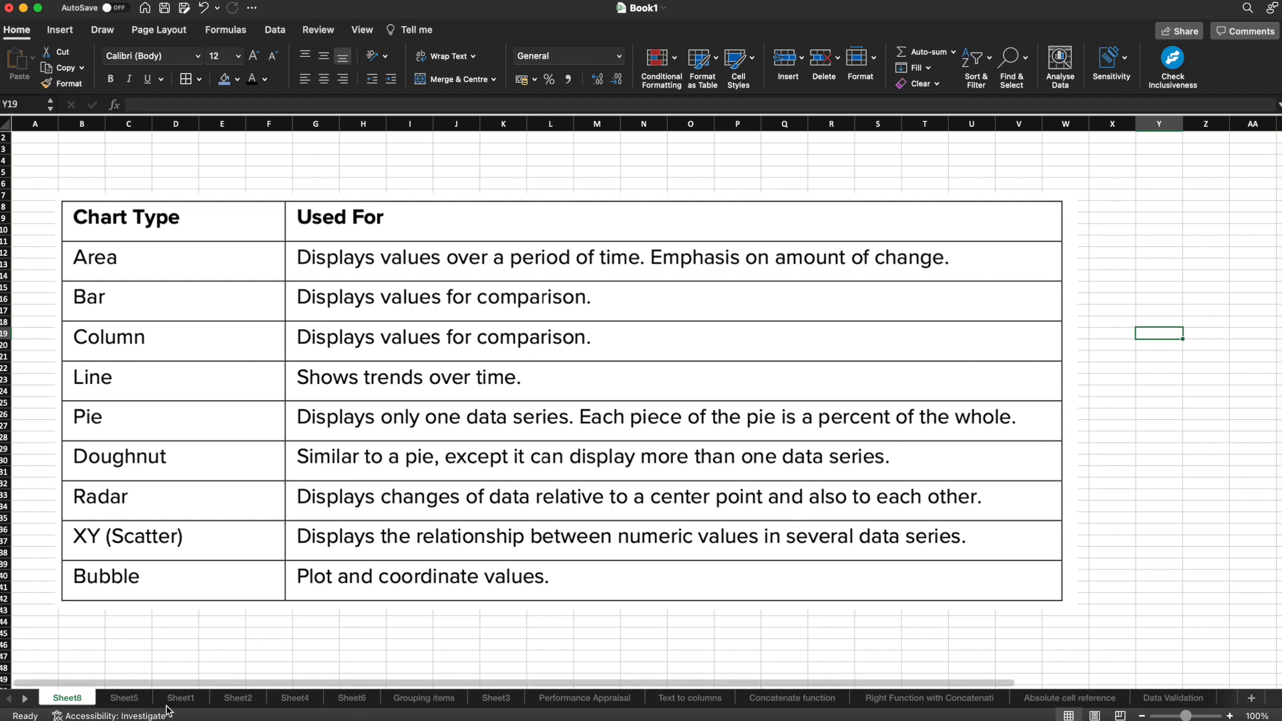
Step: Change the scatter chart on Sheet5 to a 2-D bubble chart, and return to the chart type table on Sheet8
click(133, 698)
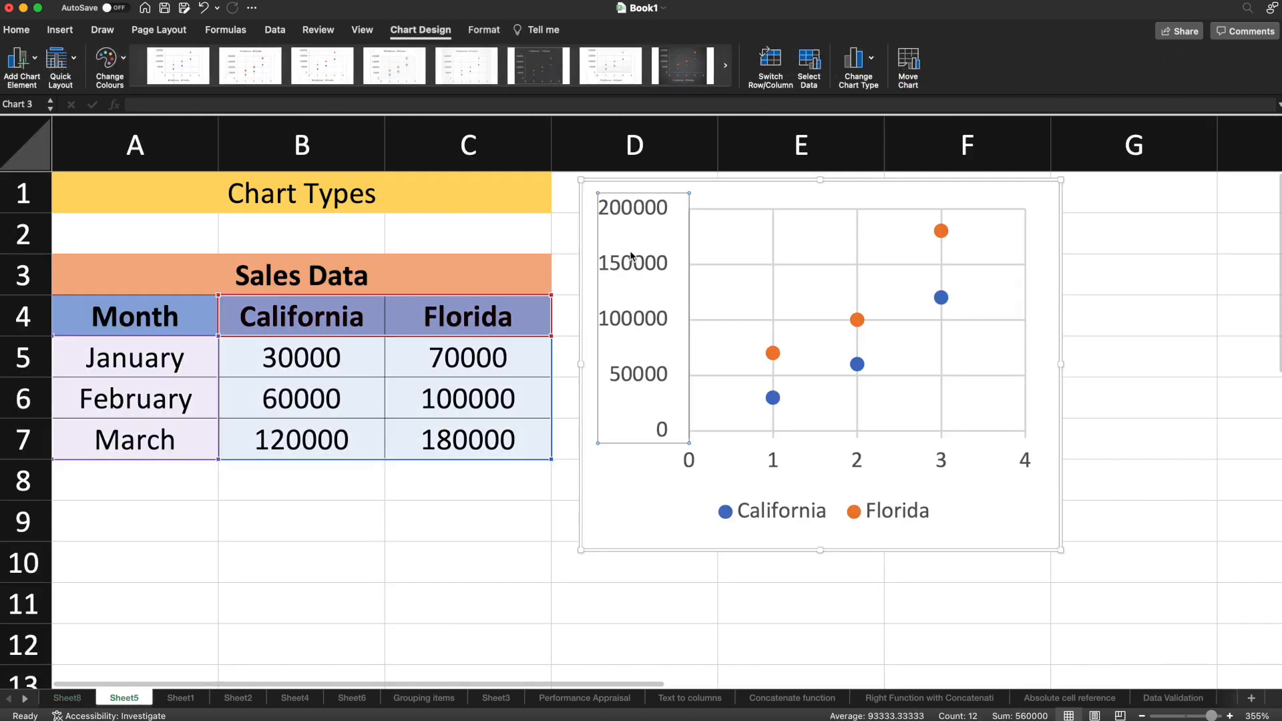
click(748, 187)
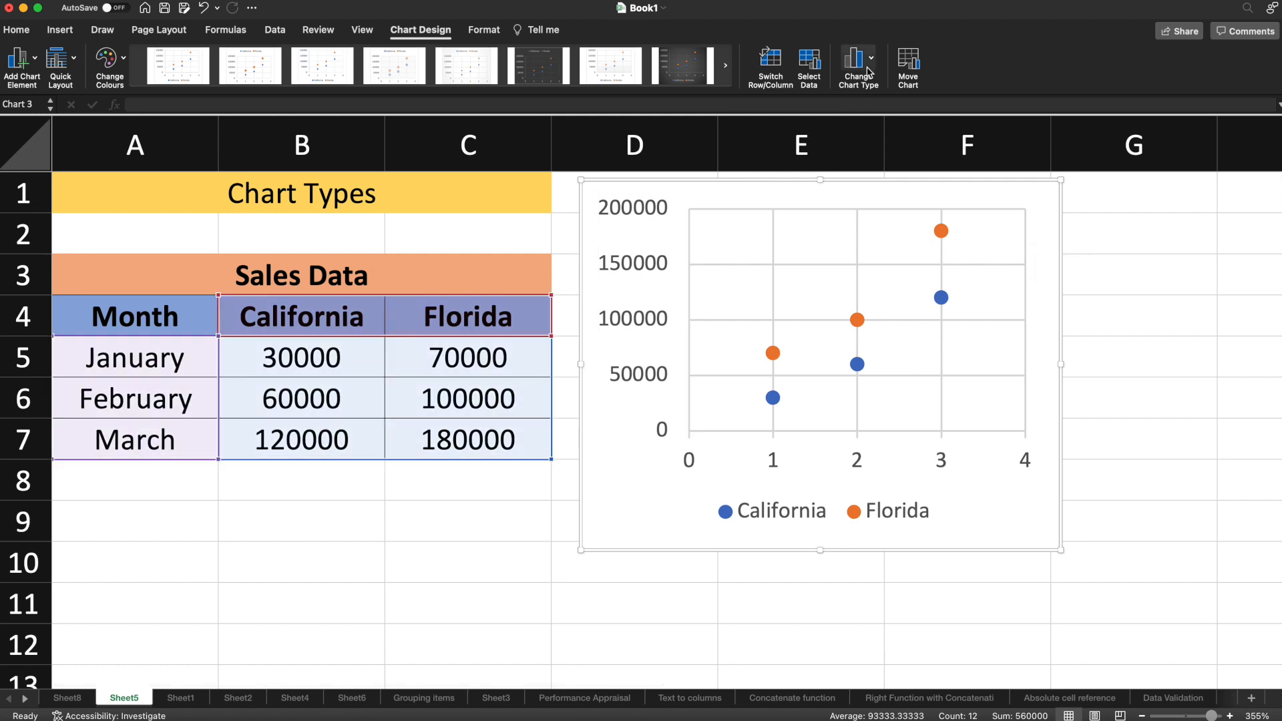
click(867, 75)
mouse_move(900, 174)
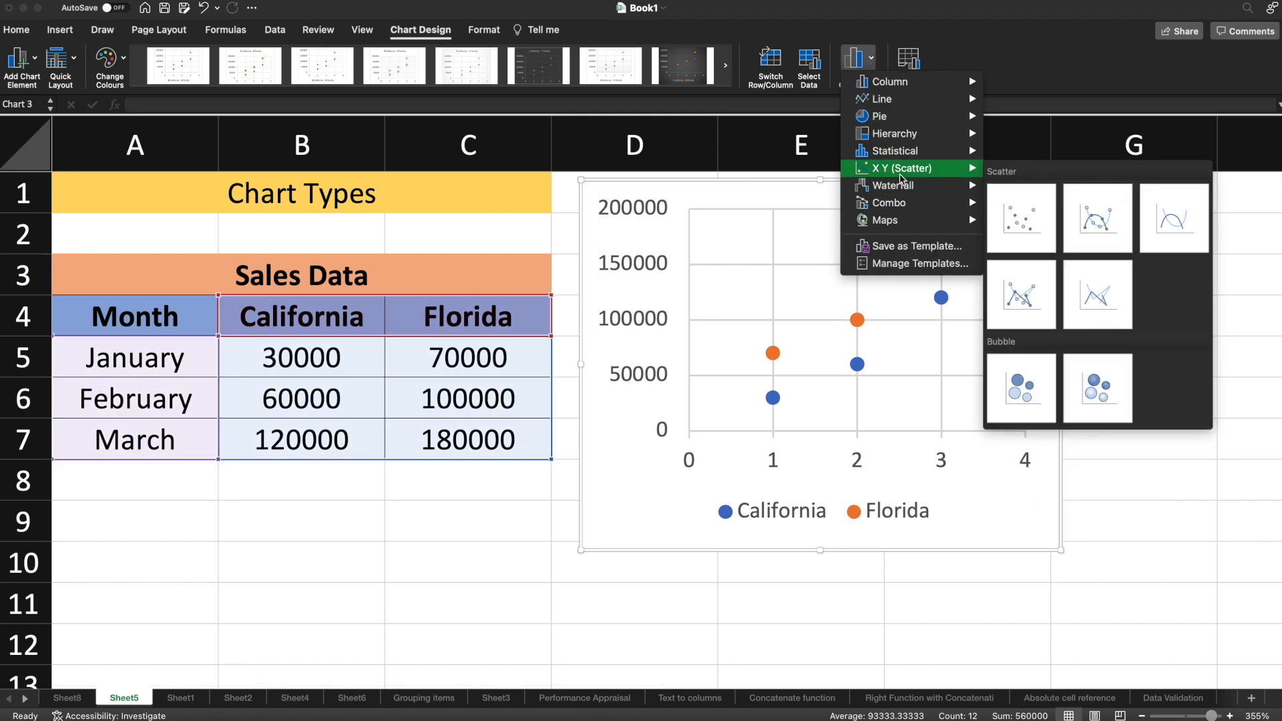
click(1028, 392)
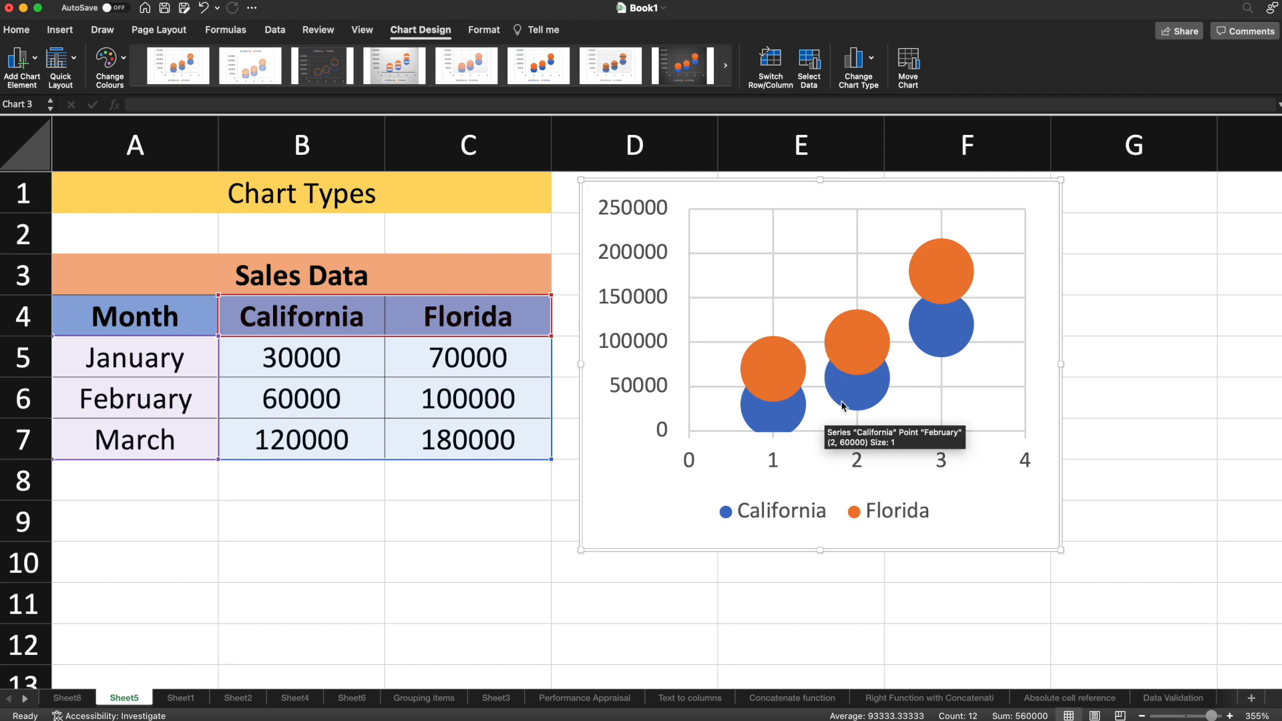
click(75, 698)
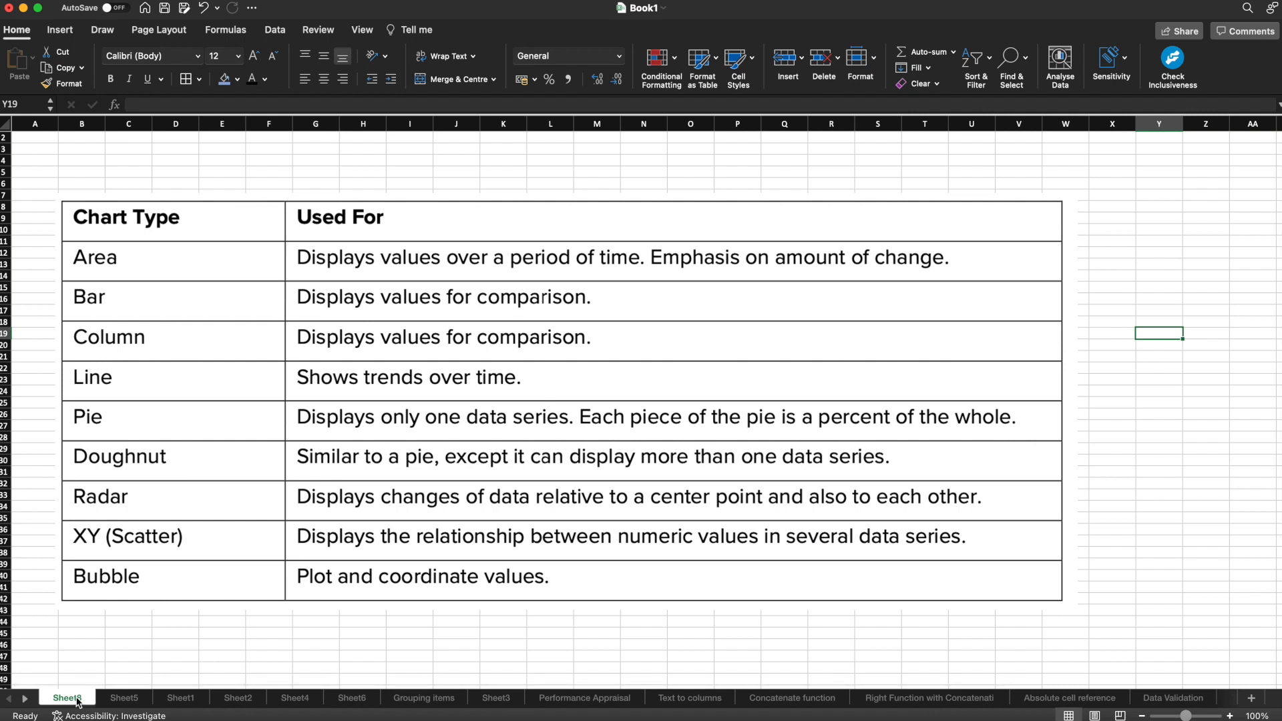